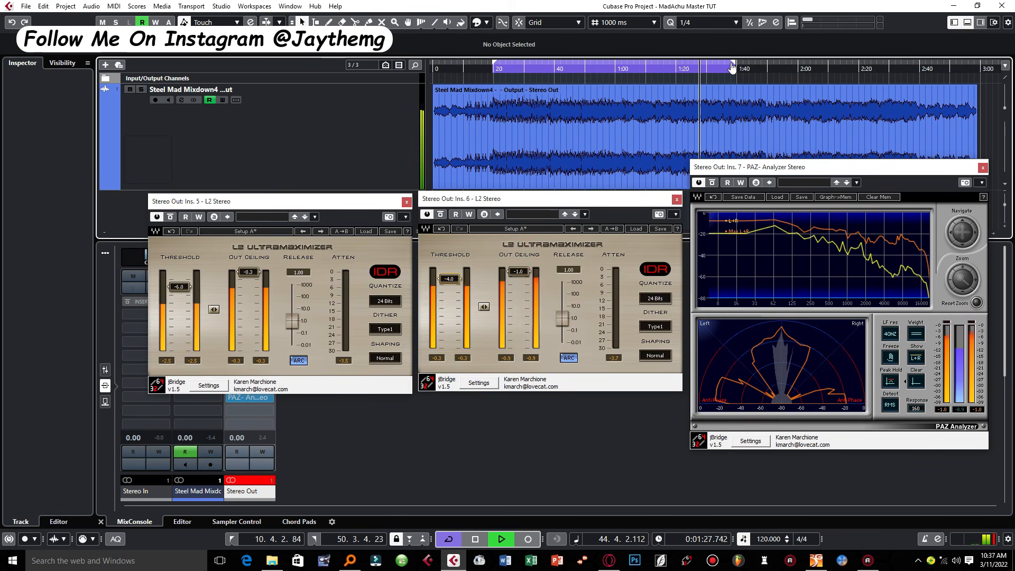
left_click_drag(735, 66, 796, 72)
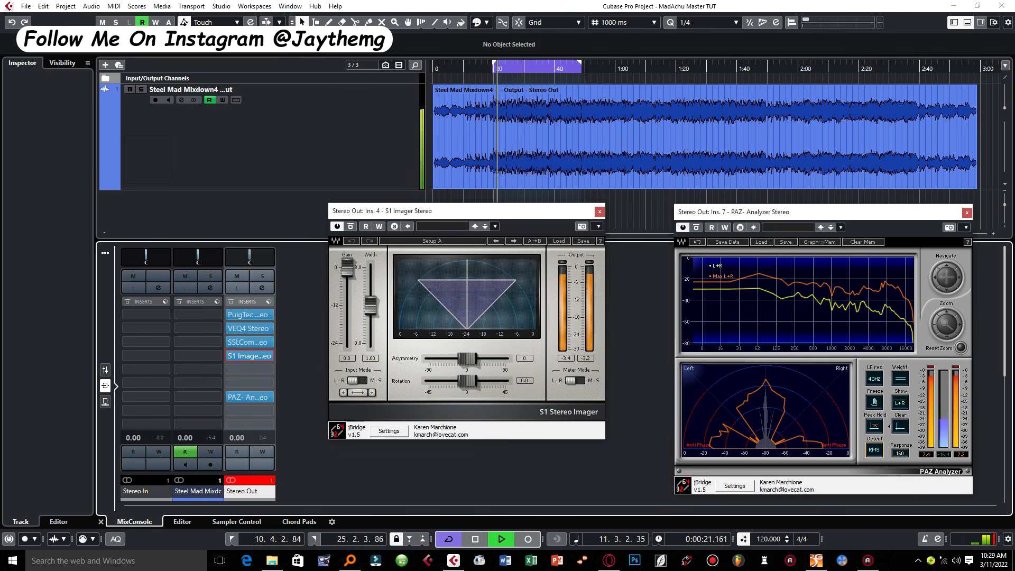
left_click_drag(371, 305, 371, 301)
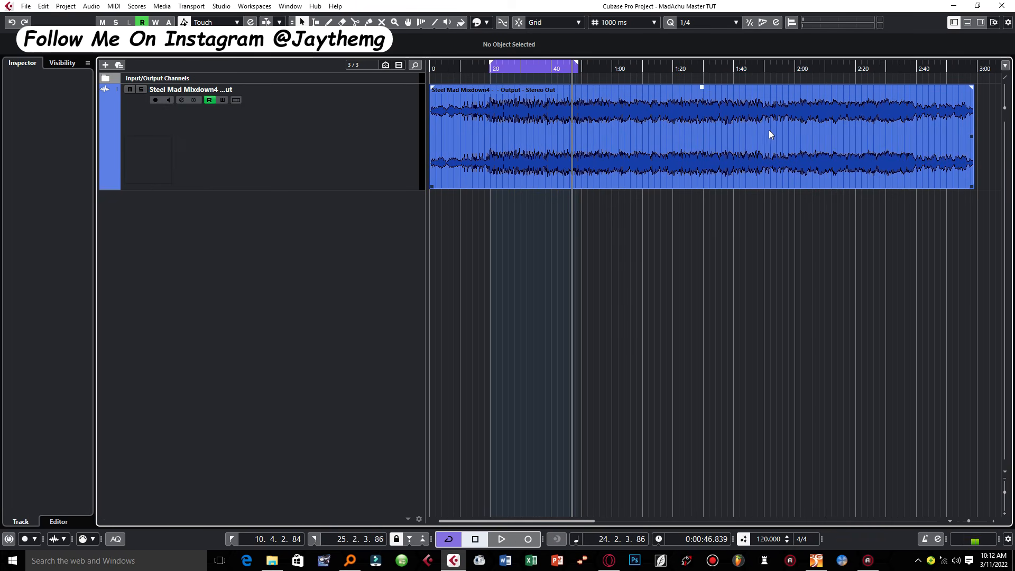
Step: Show the mixer, insert PAZ-Analyzer Stereo in slot 7 of the Stereo Out channel, and set its detection to RMS
left_click(967, 22)
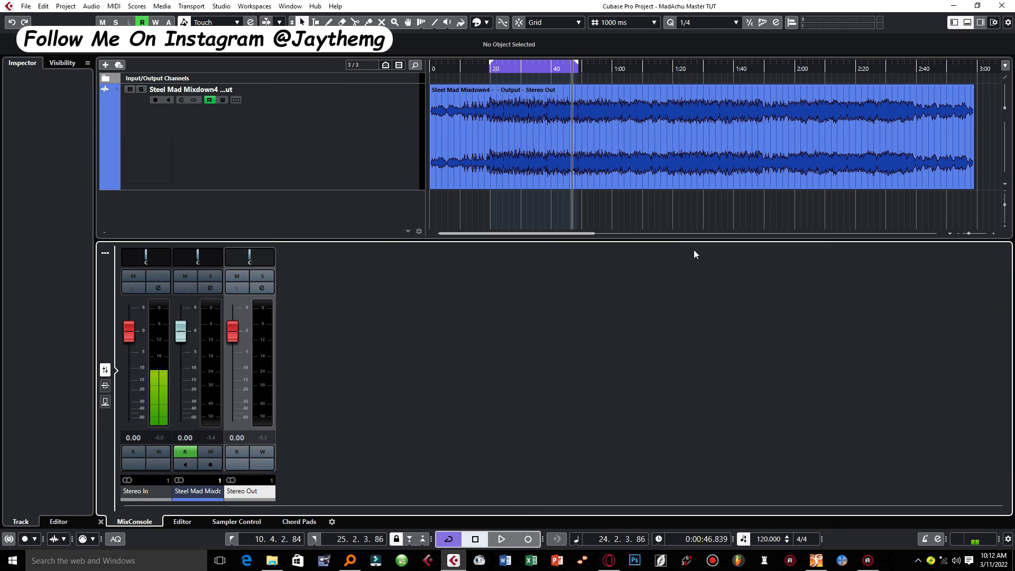
left_click(263, 288)
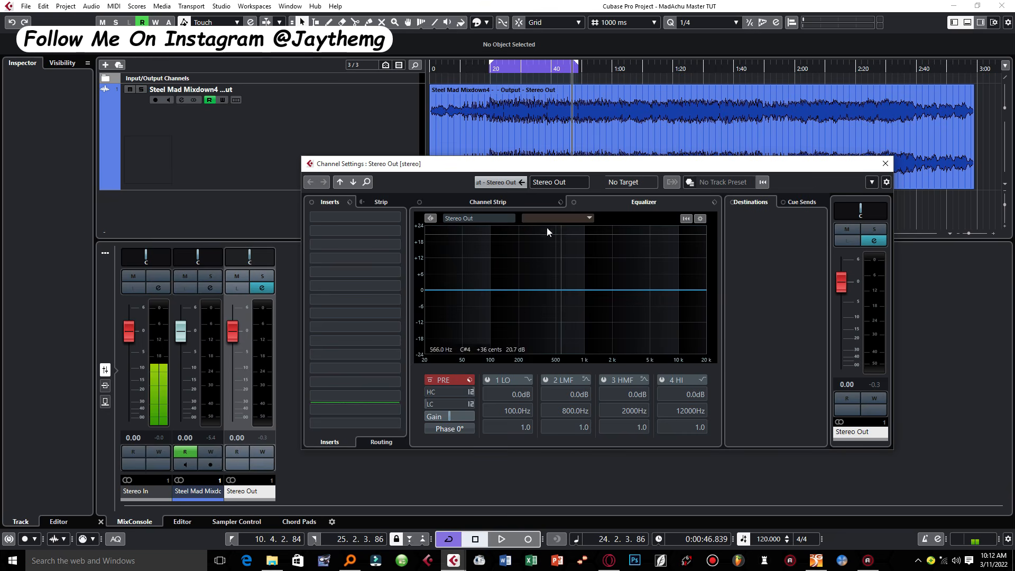
left_click_drag(475, 164, 478, 172)
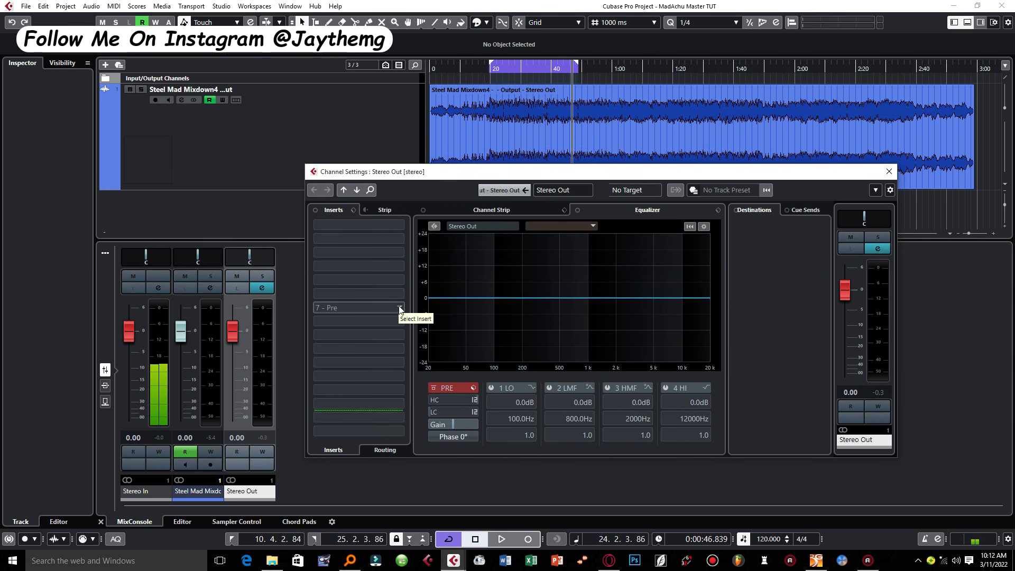
left_click(400, 309)
left_click(389, 371)
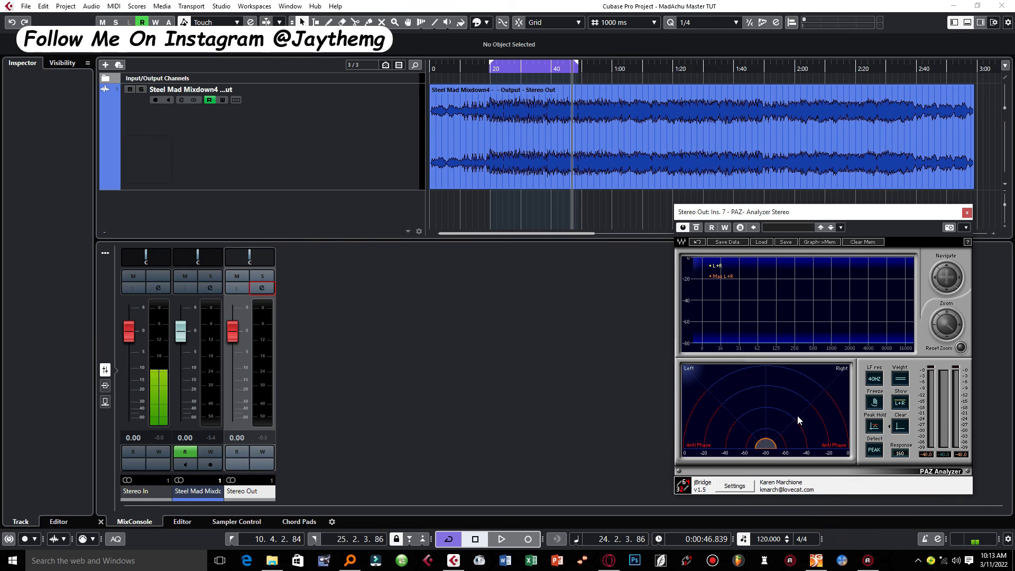
left_click(874, 450)
left_click(344, 286)
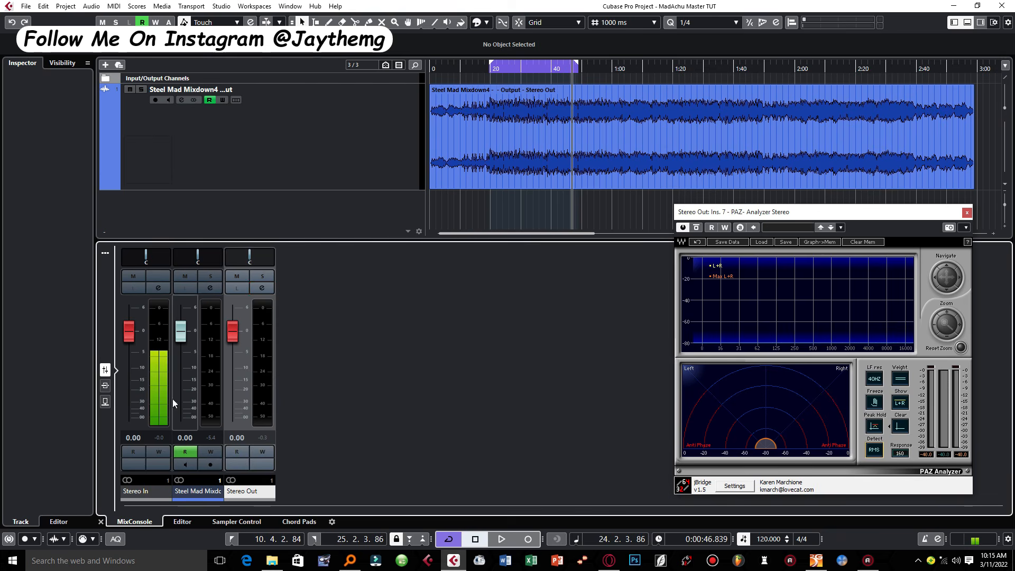
Step: Display the insert slots in the MixConsole and check the Stereo Out channel settings
left_click(105, 386)
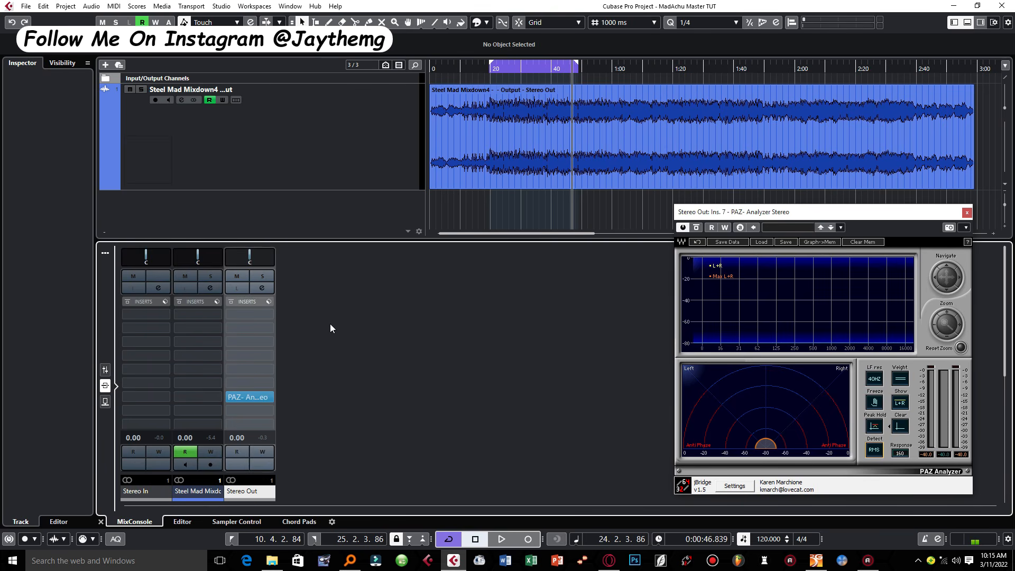
left_click(267, 287)
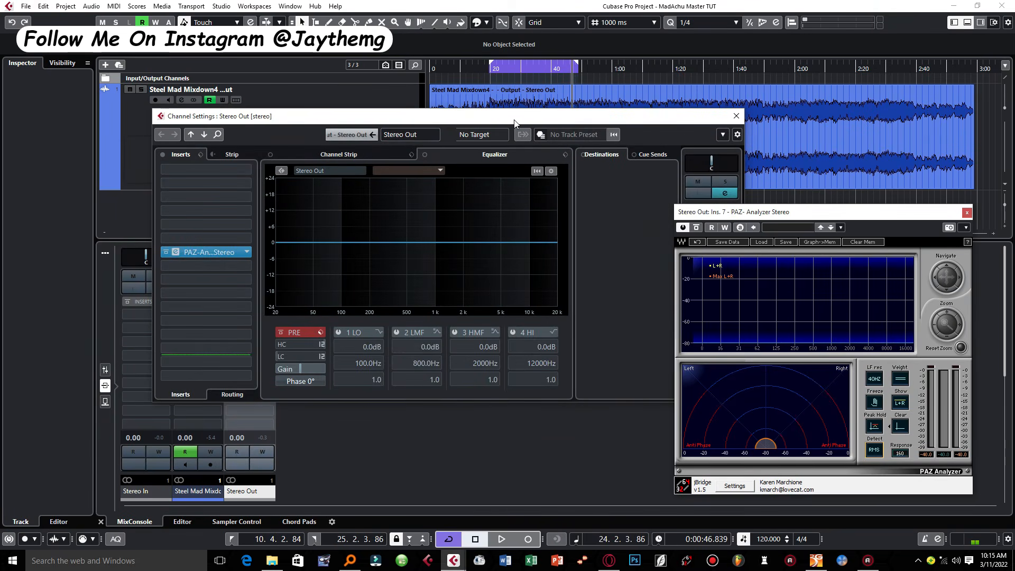
left_click(747, 117)
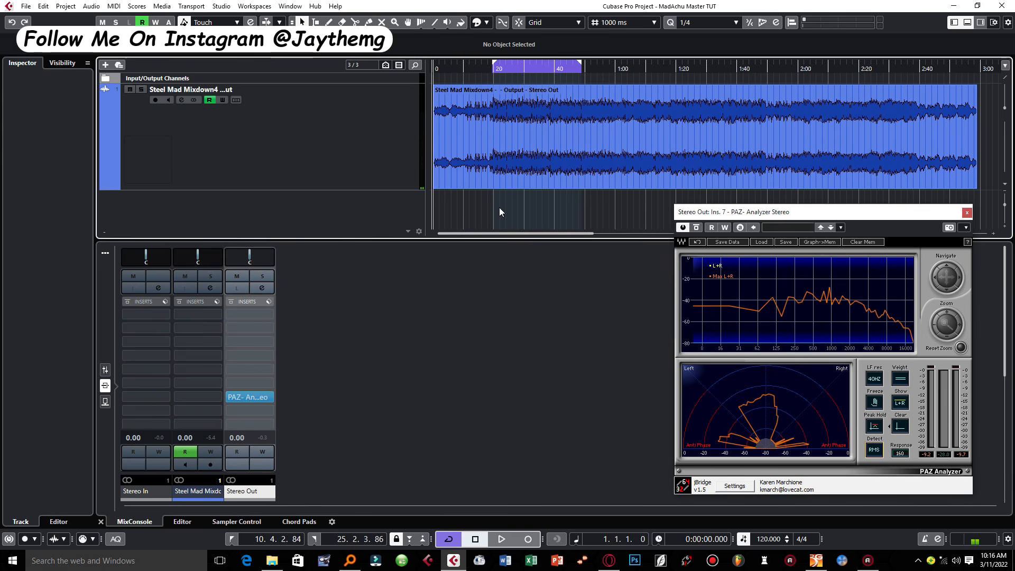
Step: Play the unprocessed mix through the PAZ Analyzer, stop it, and place the playback cursor at the start of the loop range
key("space")
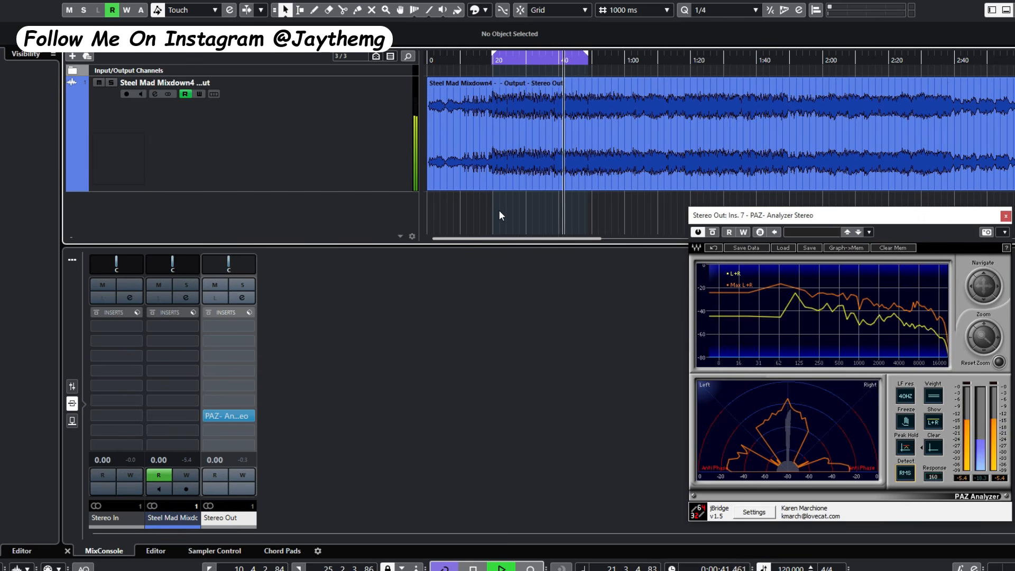
key("space")
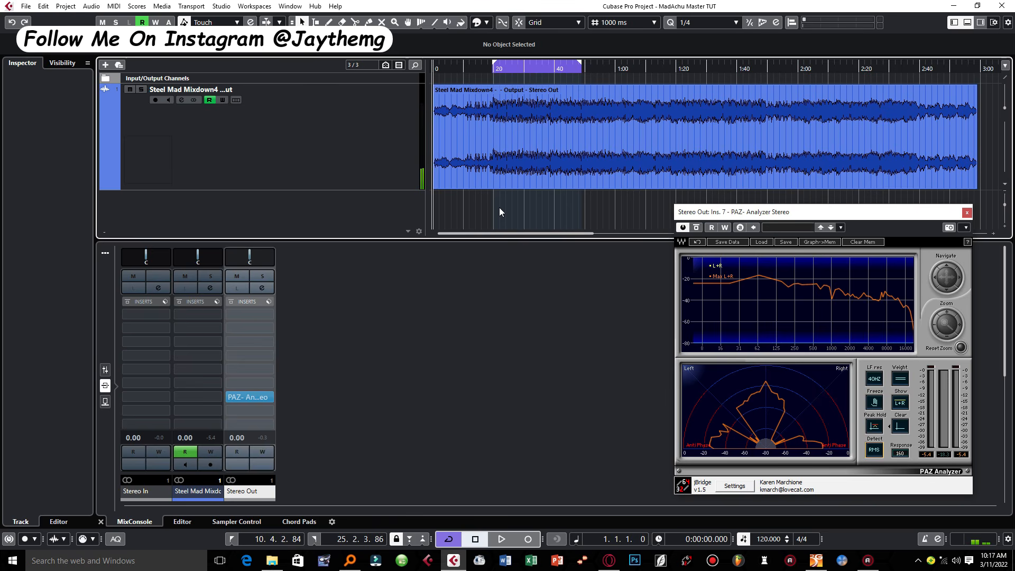
left_click(493, 69)
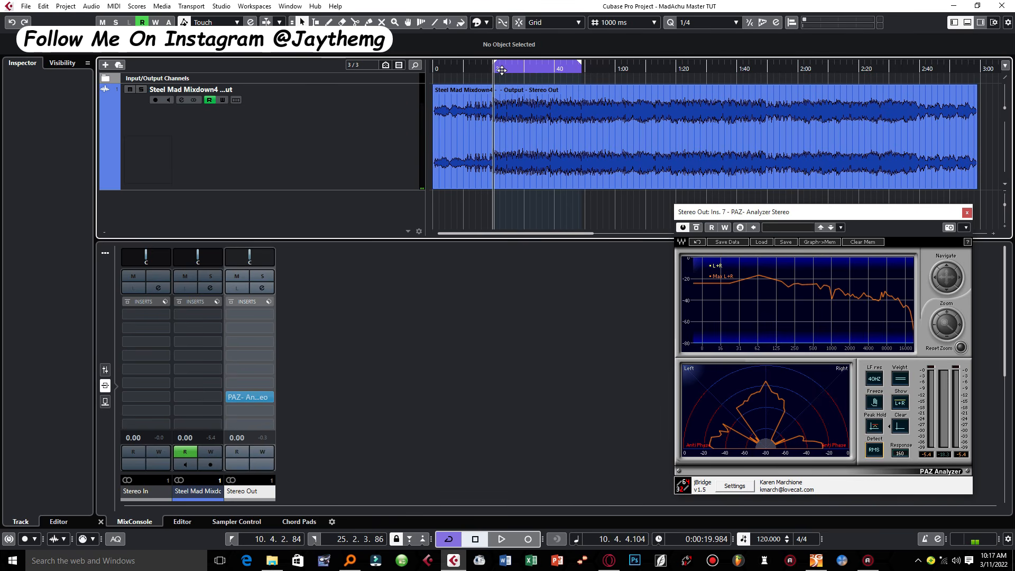
left_click(397, 296)
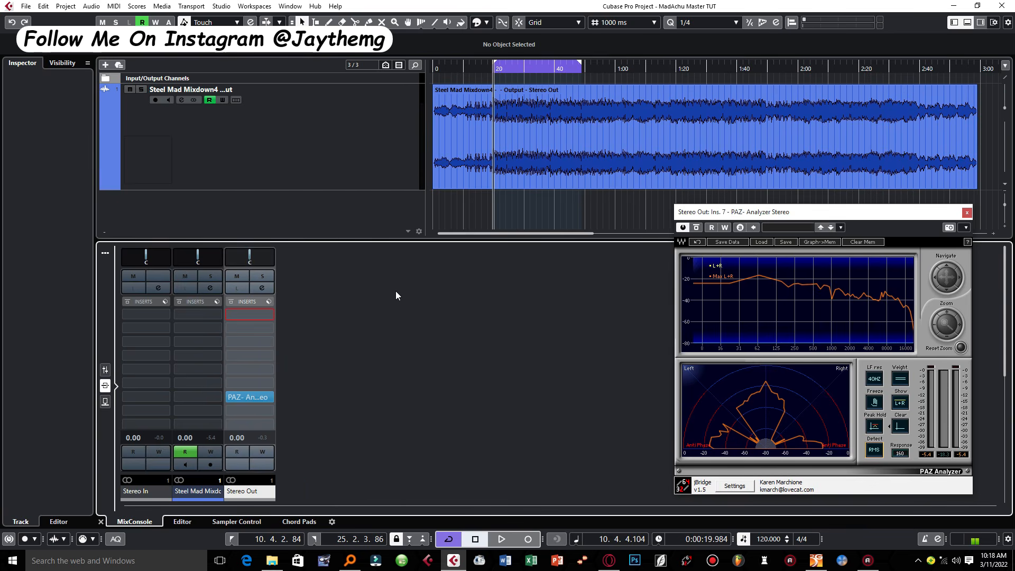
left_click(515, 151)
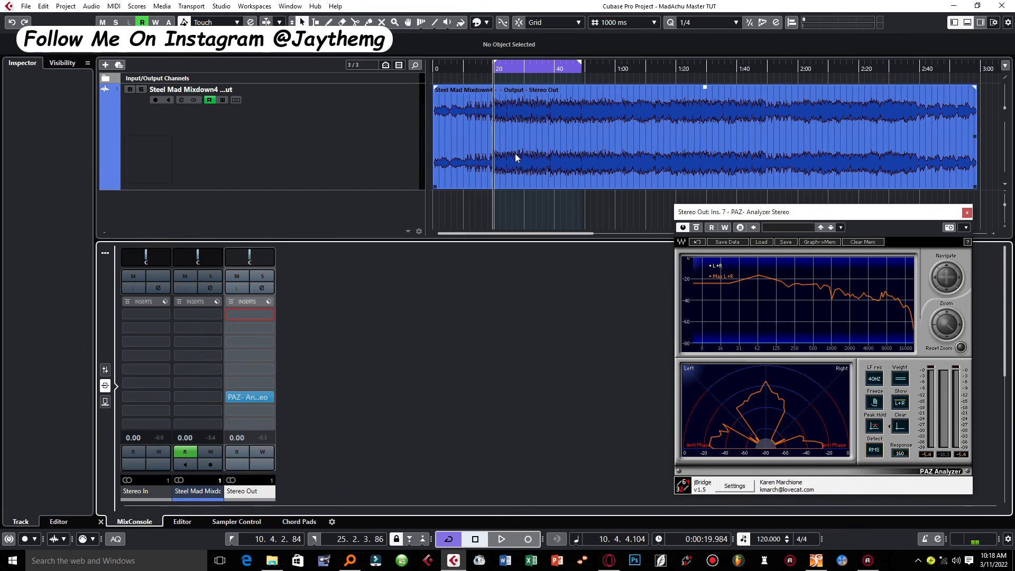
left_click(554, 139)
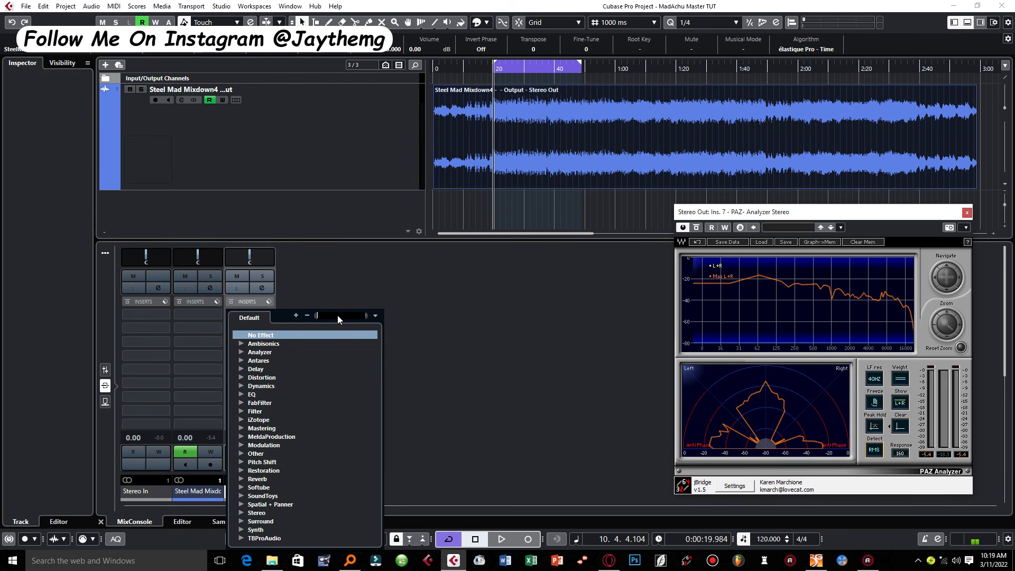
Step: Insert the PuigTec EQP1A Stereo equalizer in the first insert slot of Stereo Out
type("puig")
left_click(312, 395)
mouse_move(464, 233)
left_mouse_down()
mouse_move(442, 213)
mouse_move(476, 226)
left_mouse_up()
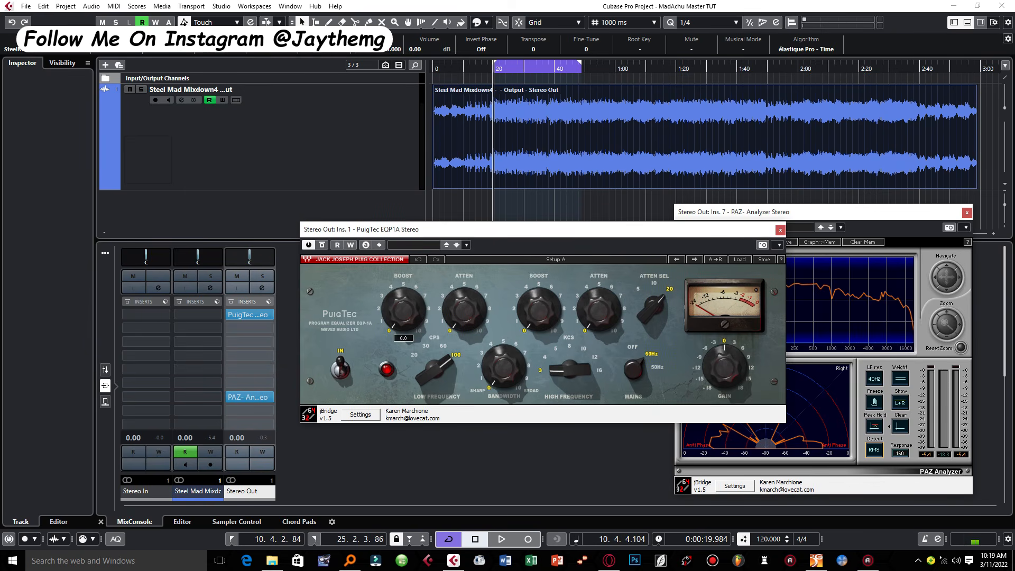
Step: Set the PuigTec's low frequency to 30 Hz and its low boost to 1.0
left_click(434, 369)
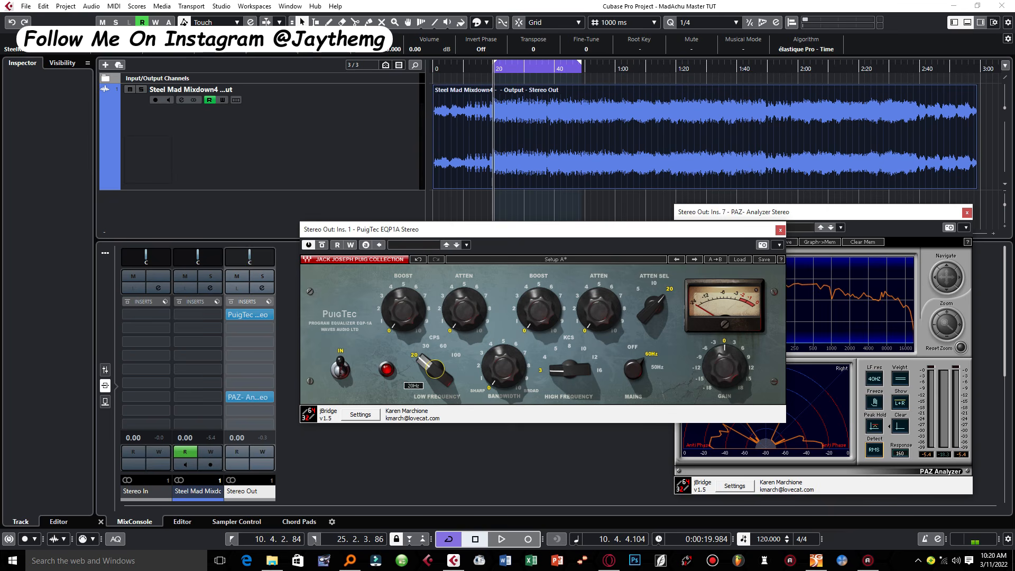
left_click(434, 369)
left_click_drag(403, 311, 403, 308)
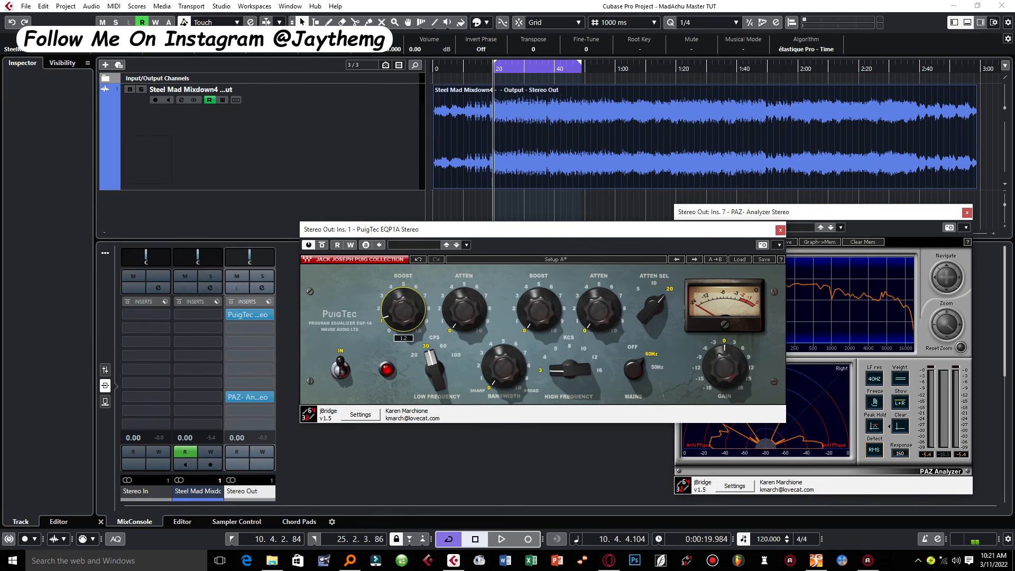
left_click_drag(403, 309, 404, 301)
Step: Try a PuigTec low boost of 2.0 during loop playback and reduce it by ear
key("space")
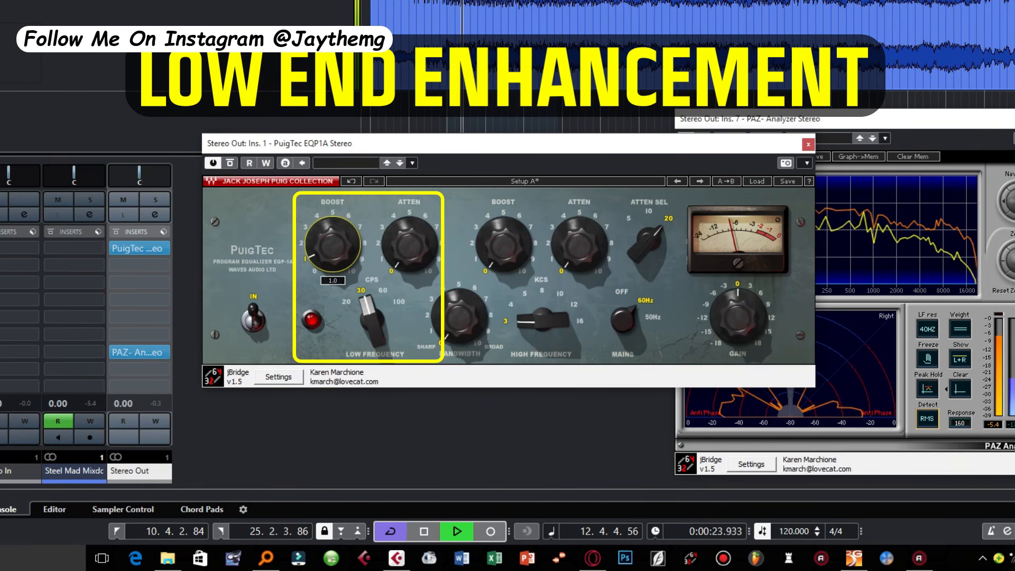
left_click_drag(332, 245, 332, 235)
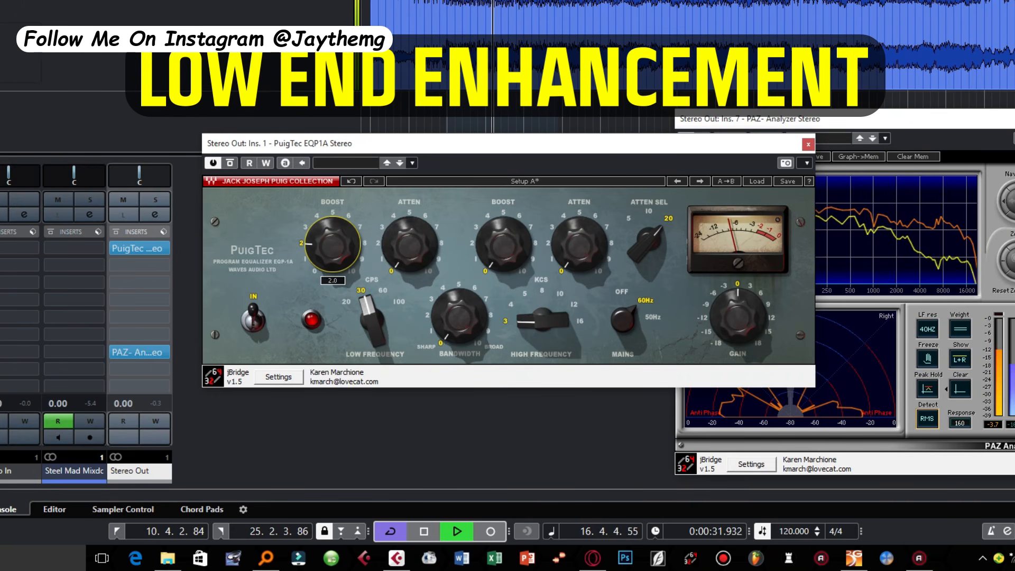
left_click_drag(332, 244, 332, 255)
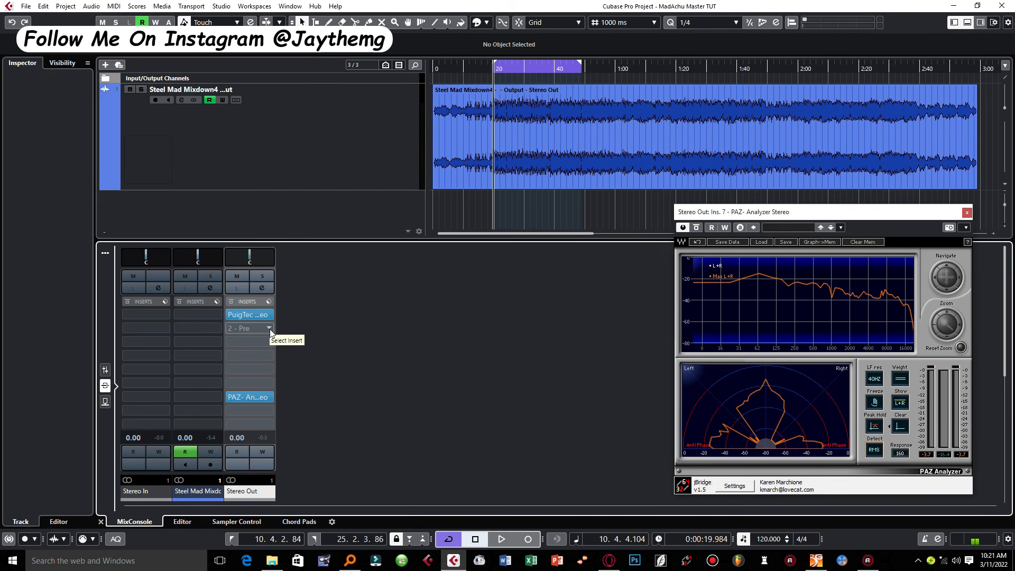
Step: Insert the VEQ4 Stereo equalizer in the second Stereo Out slot and set its HF band to 15 kHz
left_click(270, 328)
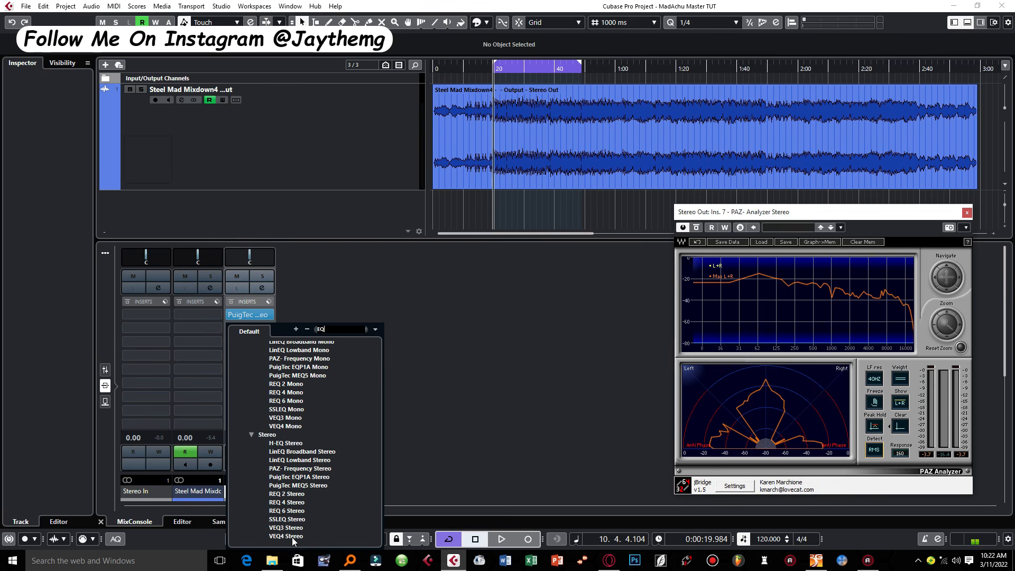
left_click(292, 536)
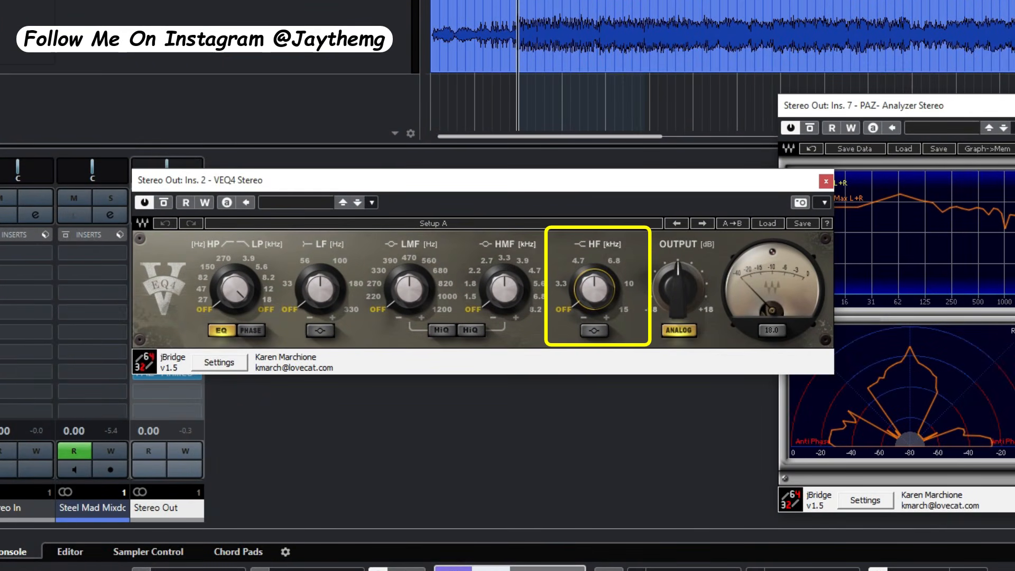
mouse_move(594, 289)
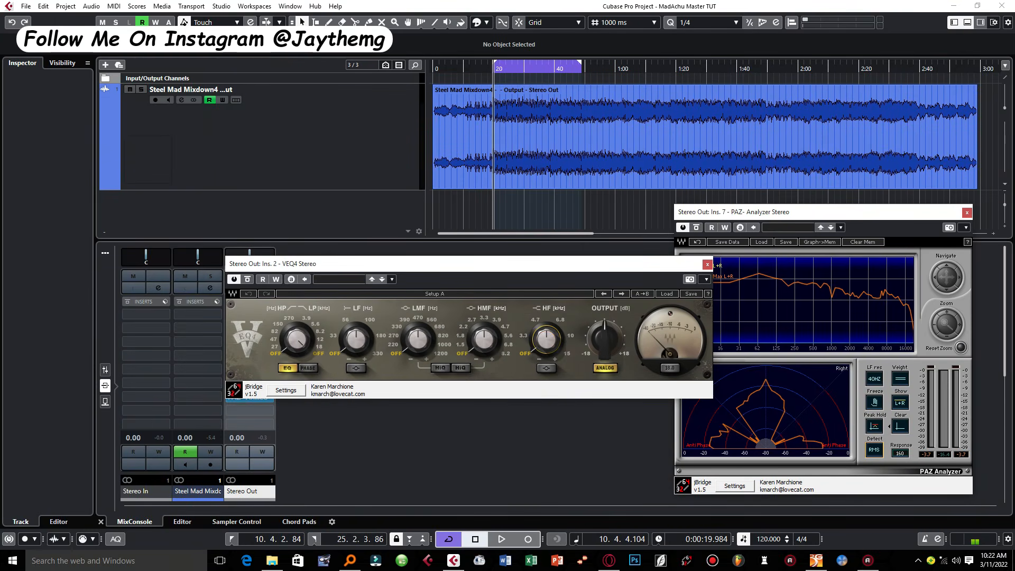
left_click_drag(534, 349, 538, 323)
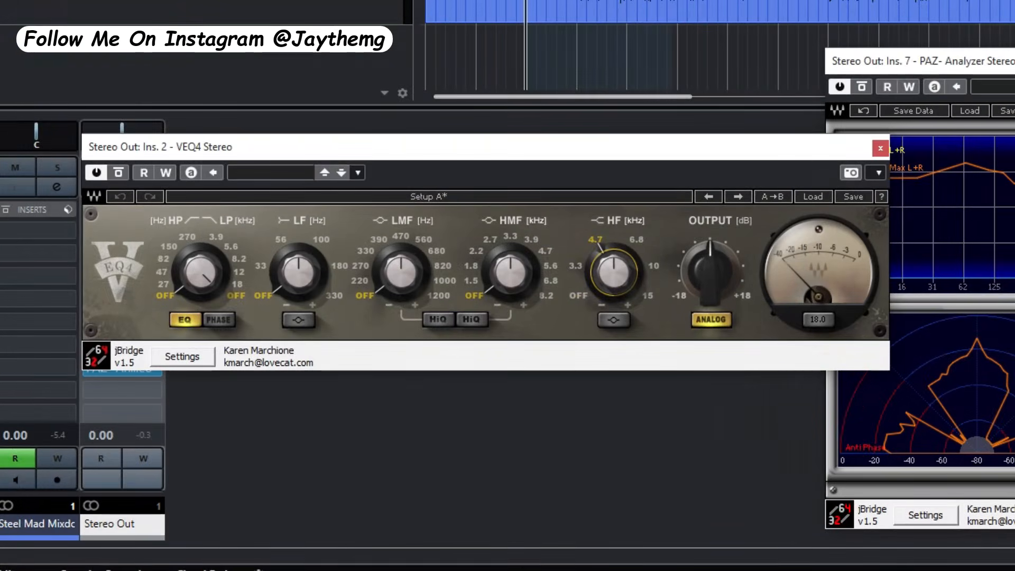
left_click_drag(613, 273, 651, 311)
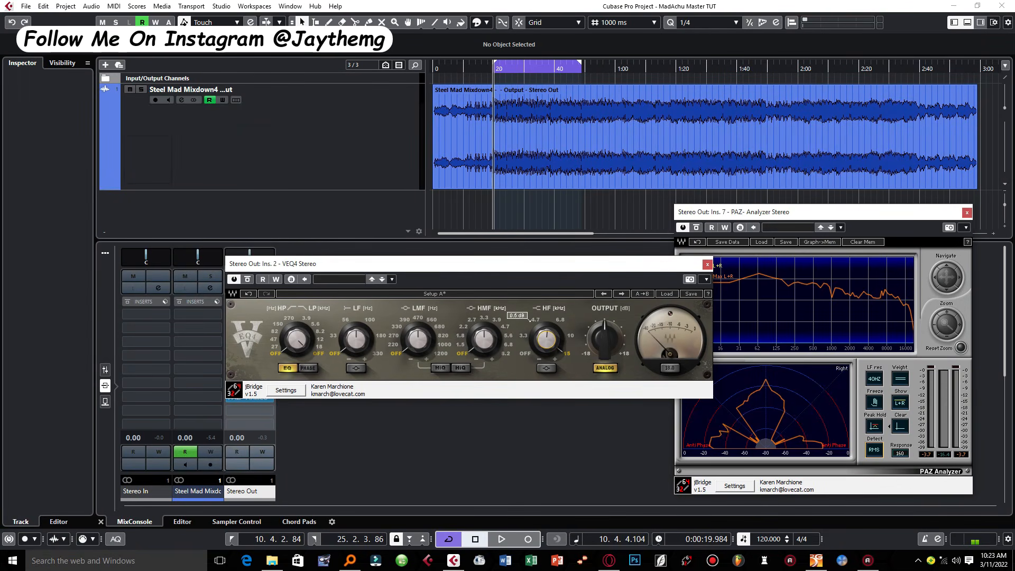
Step: Play the loop while boosting the VEQ4's HF gain up to 8.7 dB as a test, and bring the gain back down by ear
key("space")
left_click_drag(546, 339, 547, 332)
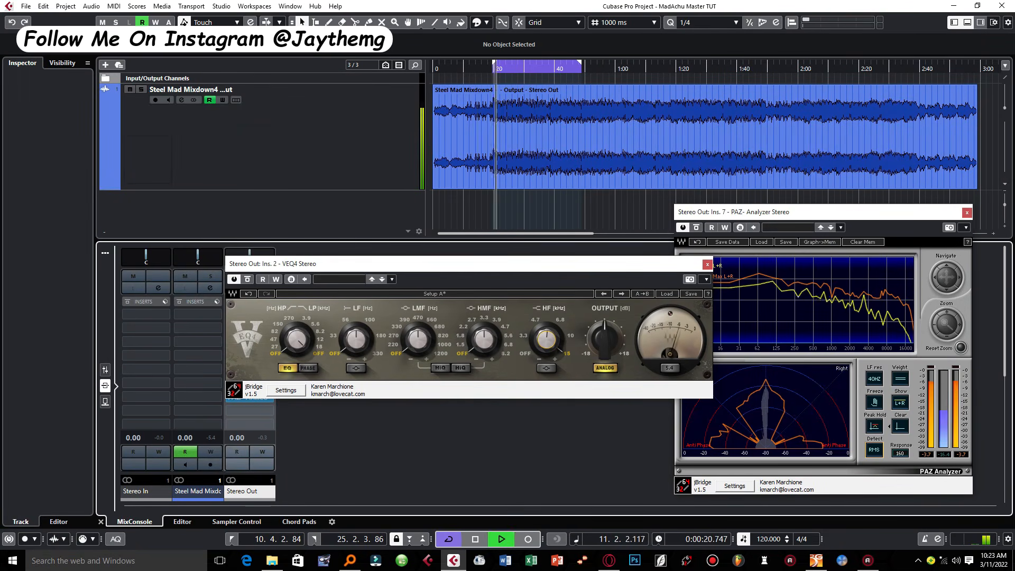
left_click_drag(603, 299, 604, 303)
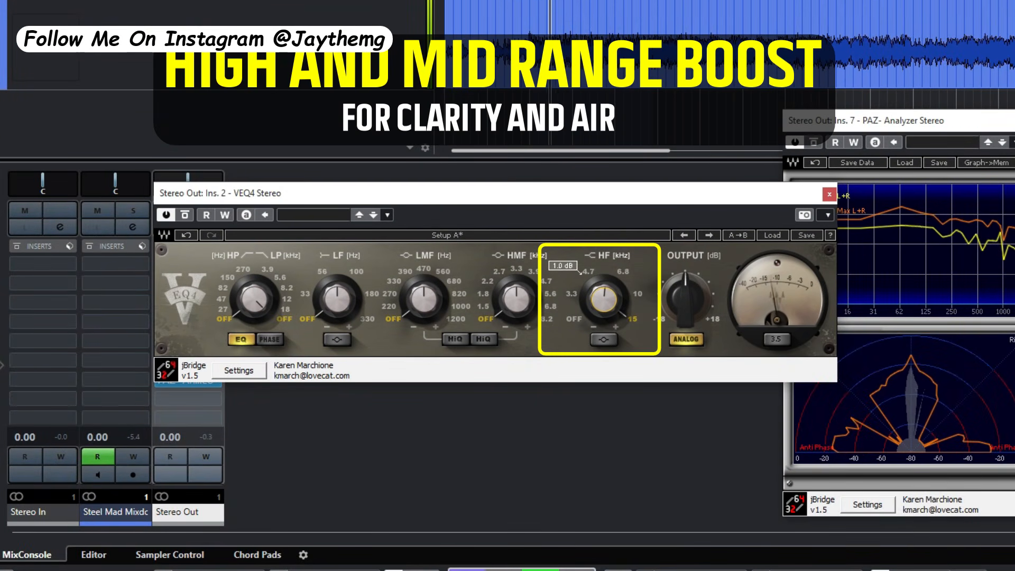
left_click_drag(604, 299, 604, 269)
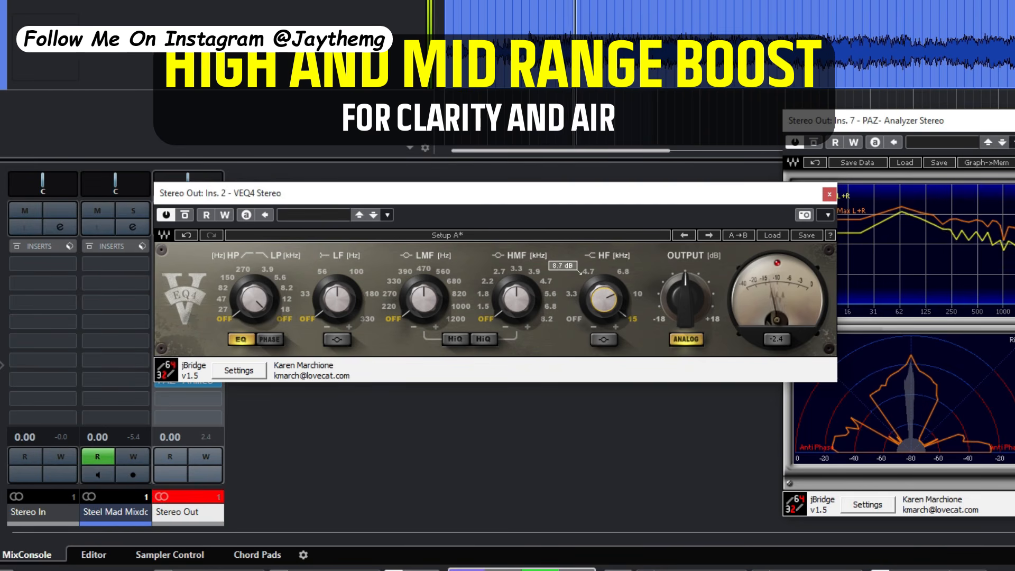
left_click_drag(603, 269, 604, 292)
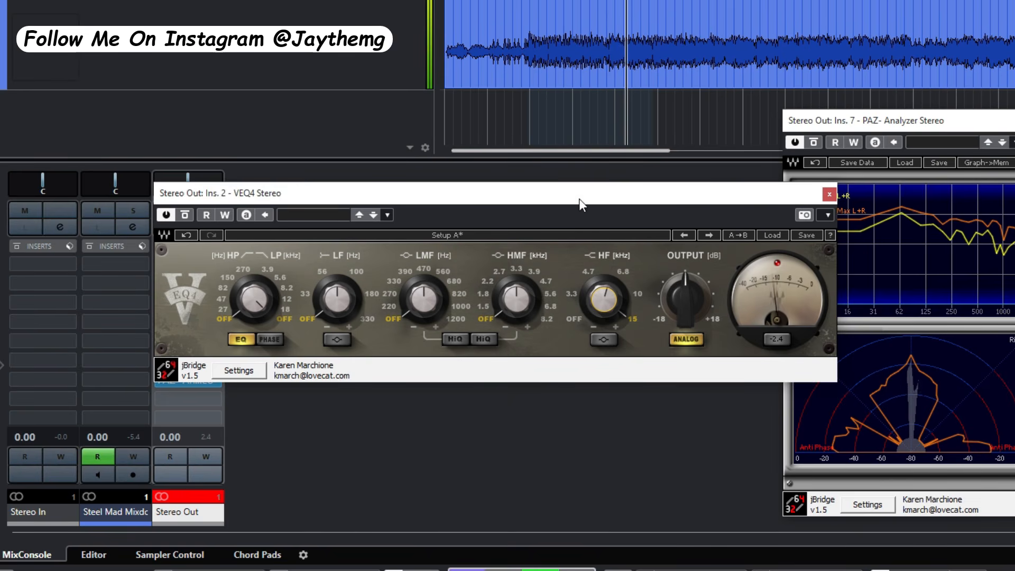
left_click_drag(578, 199, 582, 211)
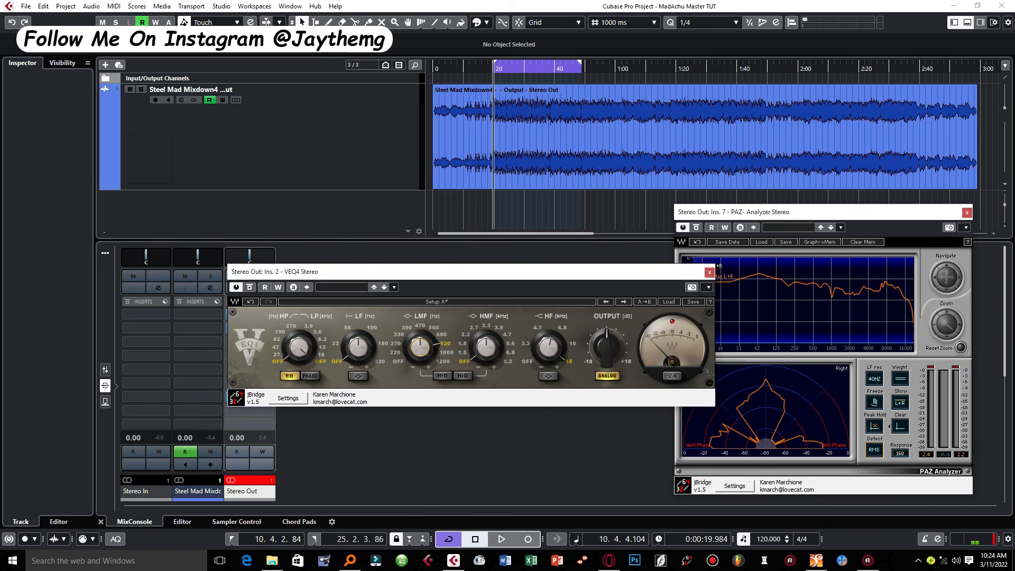
Step: Play the loop while boosting the VEQ4's 820 Hz LMF band by 2.0 dB, and adjust the HMF band
key("space")
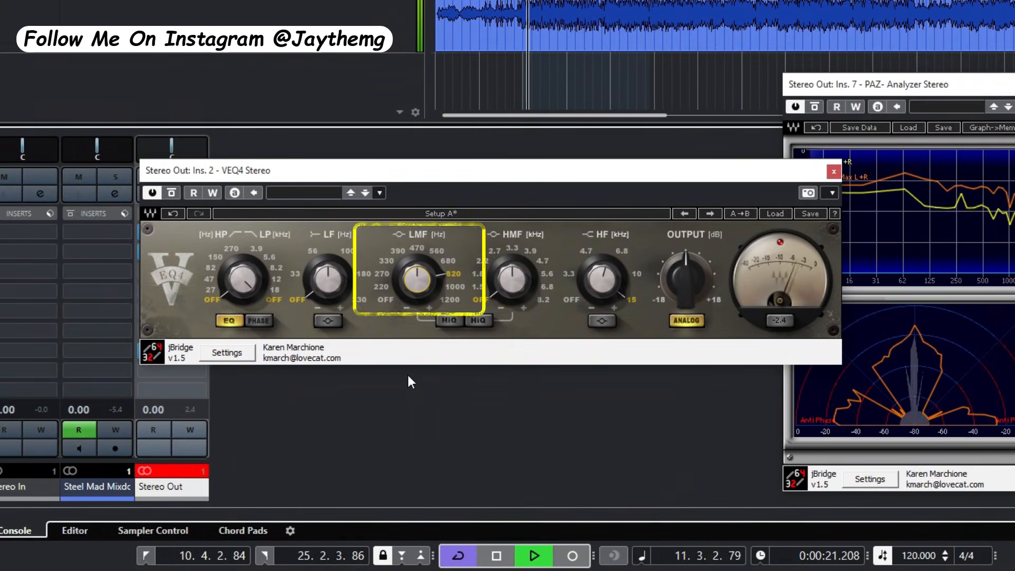
left_click_drag(417, 280, 389, 254)
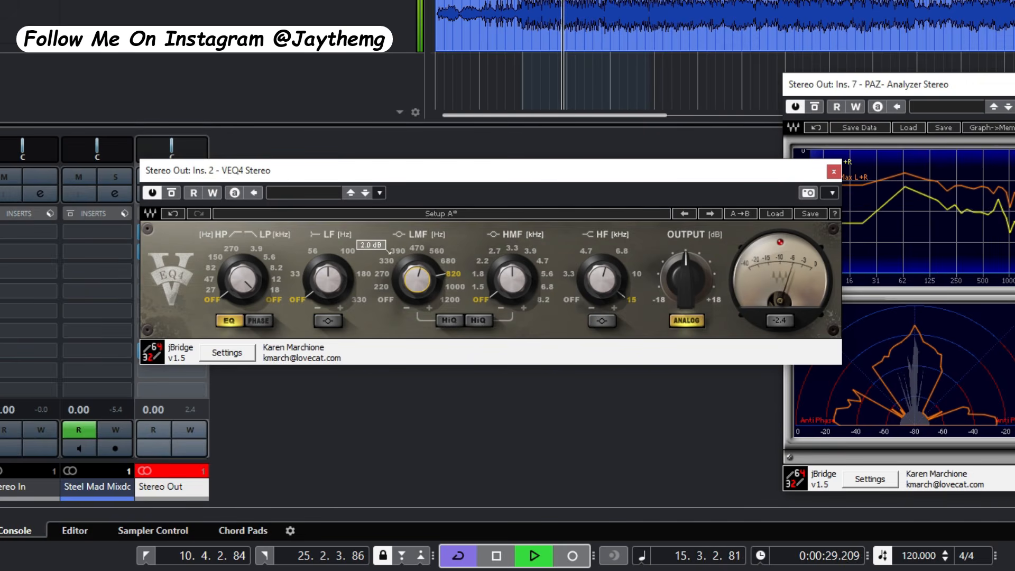
left_click_drag(521, 279, 577, 278)
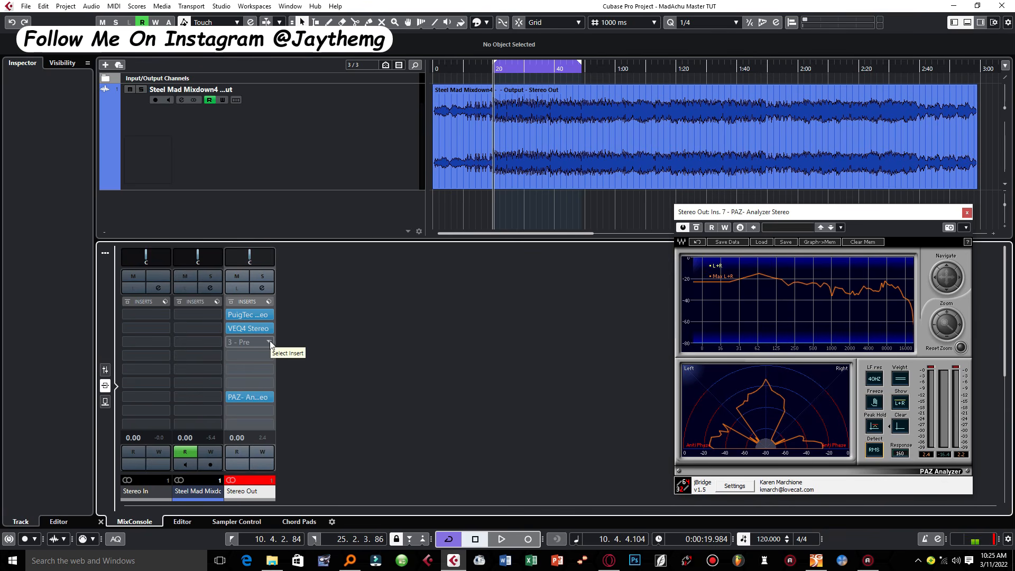
Step: Insert the SSLComp Stereo bus compressor in the third Stereo Out slot
left_click(270, 341)
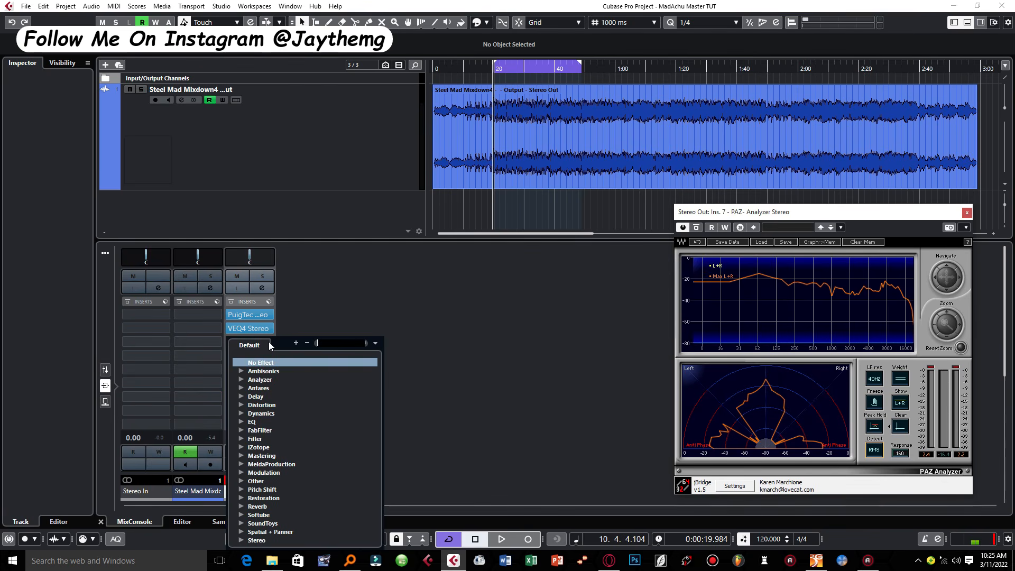
left_click(334, 342)
type("SSL")
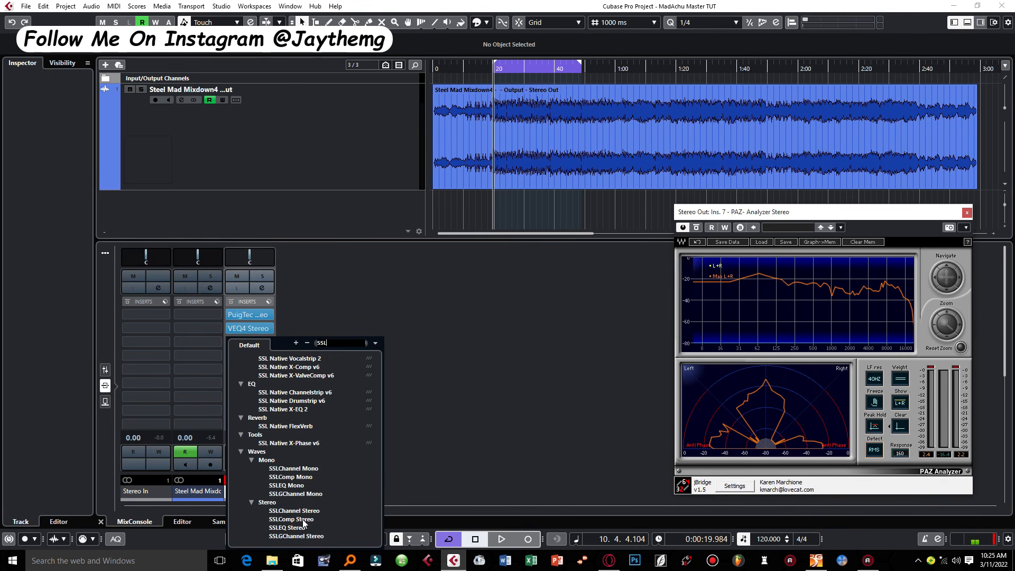
left_click(305, 521)
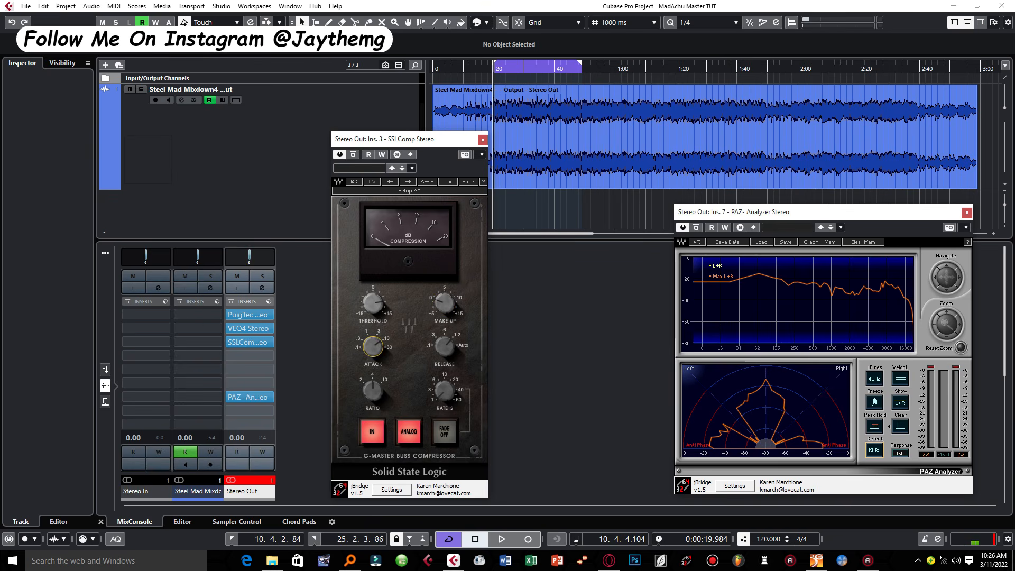
Step: Play the loop while adjusting the SSLComp threshold by ear
mouse_move(373, 391)
left_click(498, 283)
key("space")
mouse_move(373, 303)
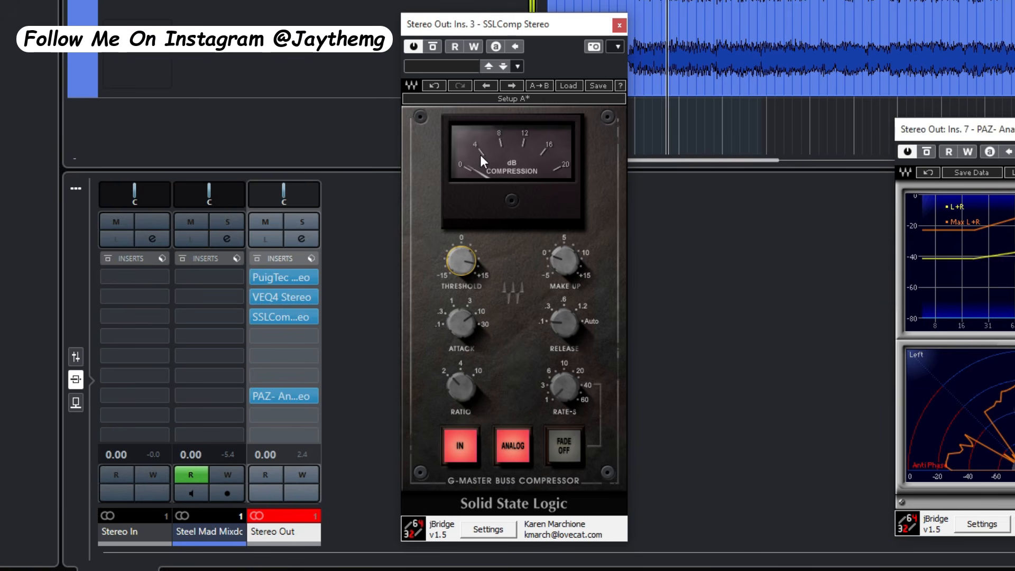
mouse_move(462, 261)
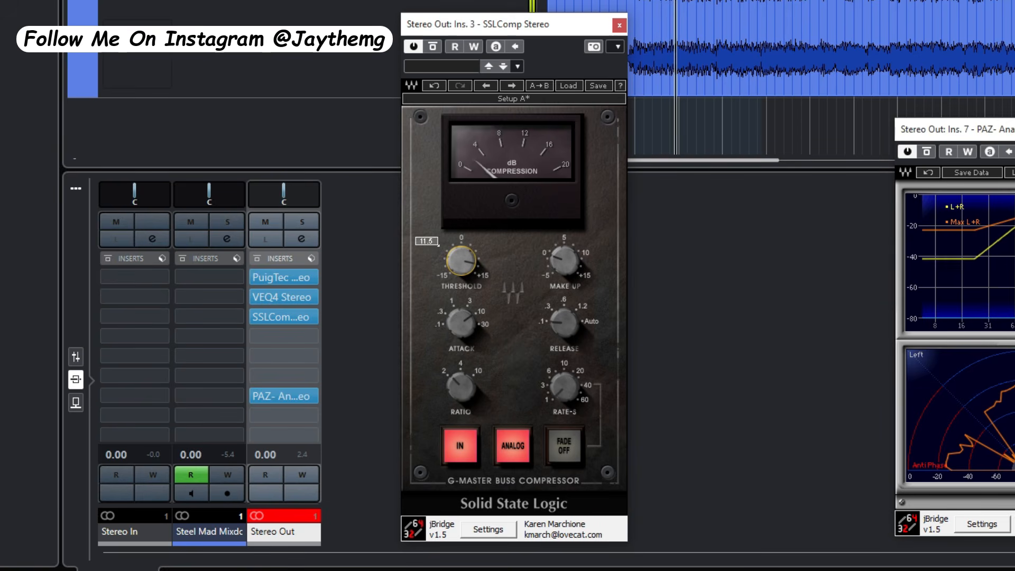
left_click_drag(462, 261, 461, 267)
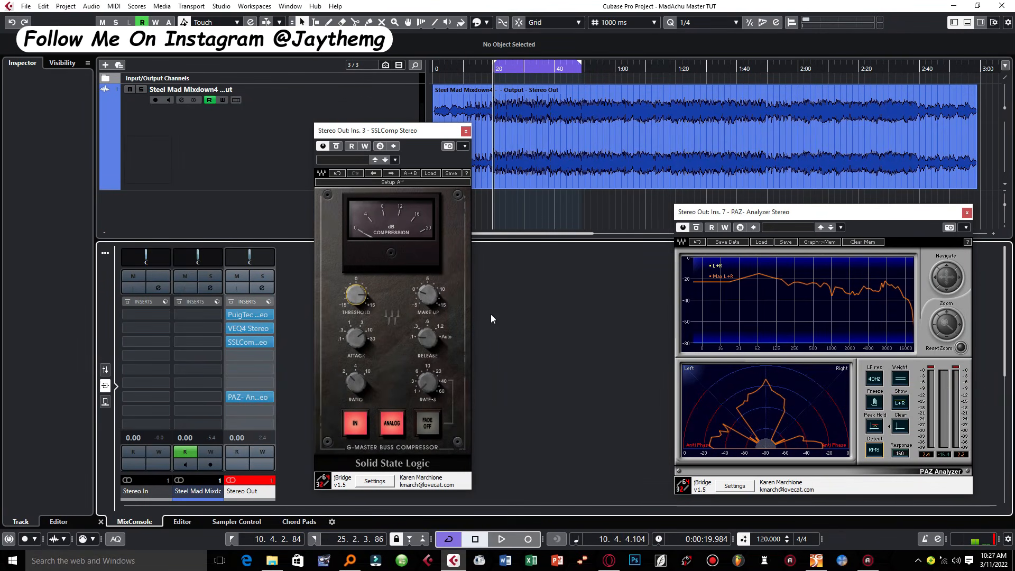
Step: Play the loop while raising the SSLComp make-up gain by ear, then close the compressor window and stop playback
mouse_move(428, 294)
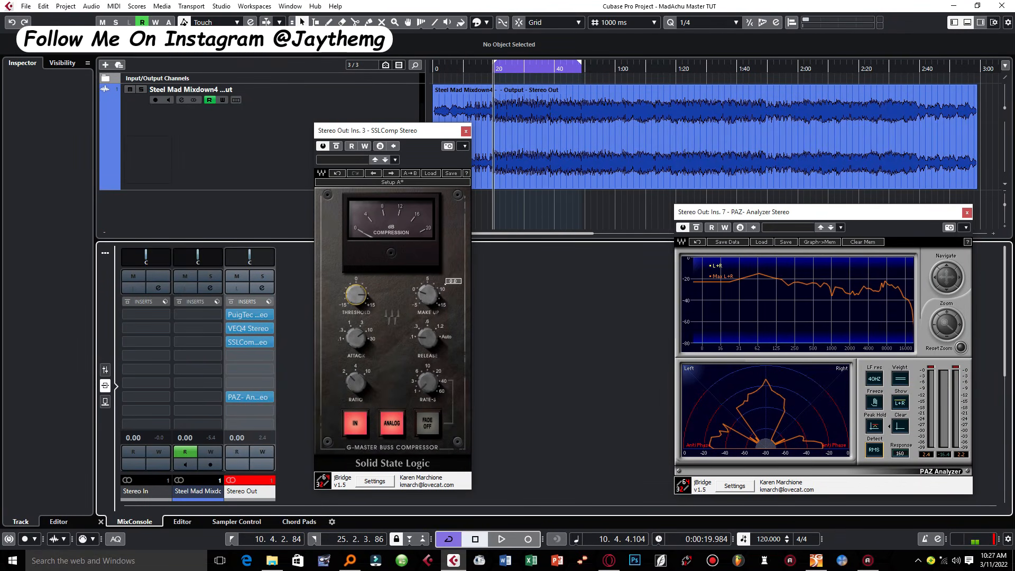
key("space")
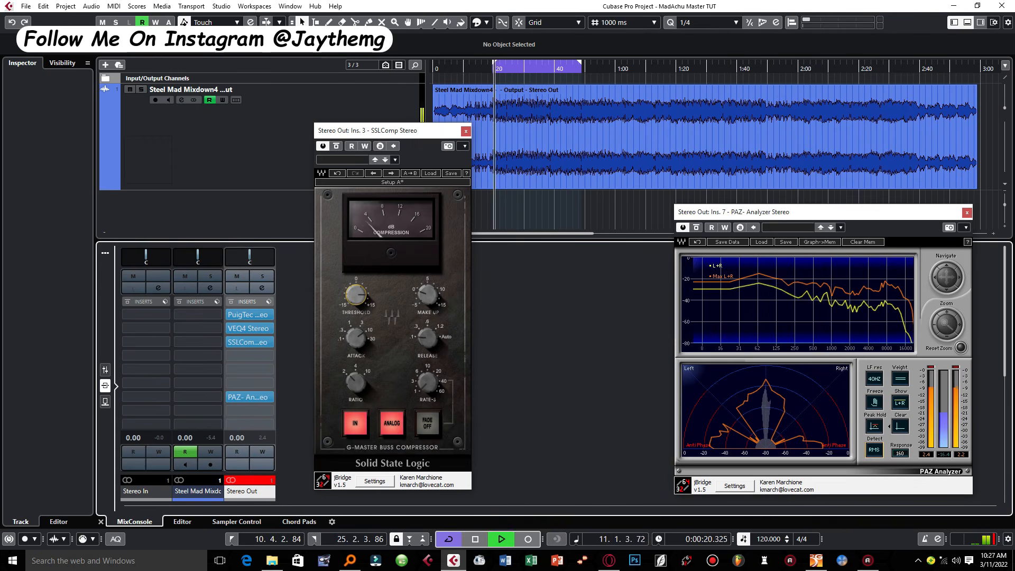
left_click_drag(428, 295, 428, 289)
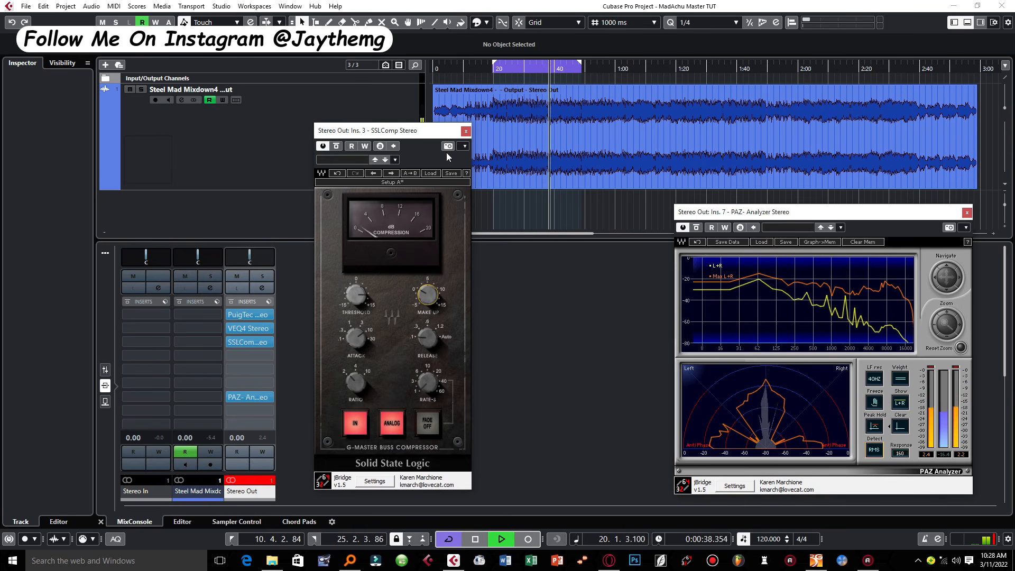
left_click(466, 132)
key("space")
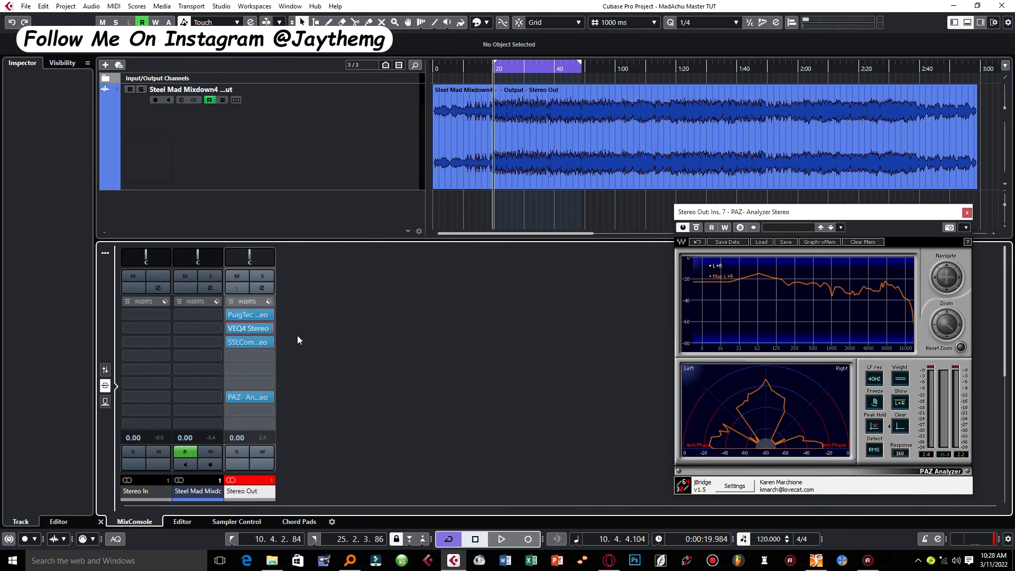
Step: Insert the S1 Imager Stereo in the fourth Stereo Out slot
left_click(269, 355)
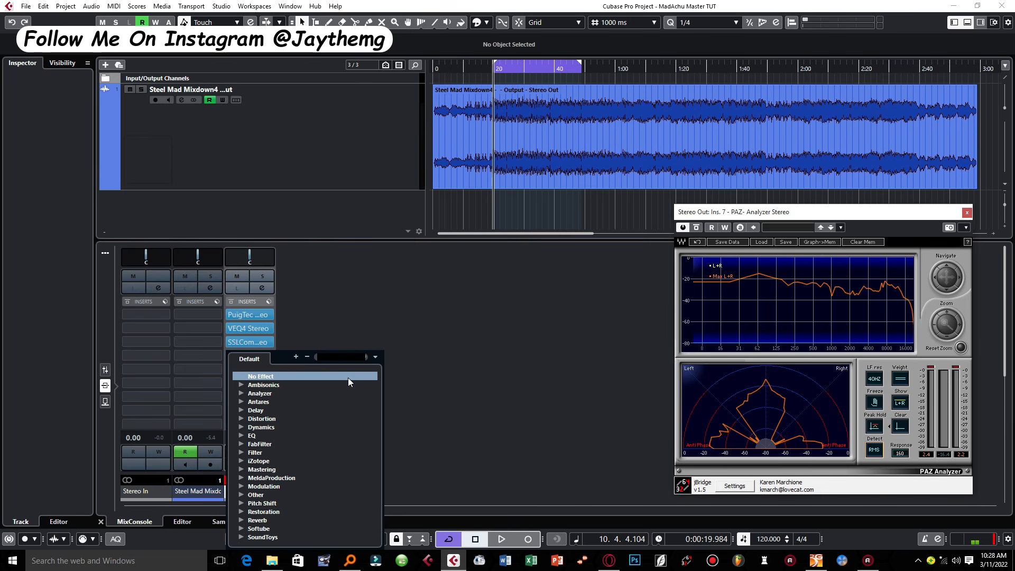
type("S1")
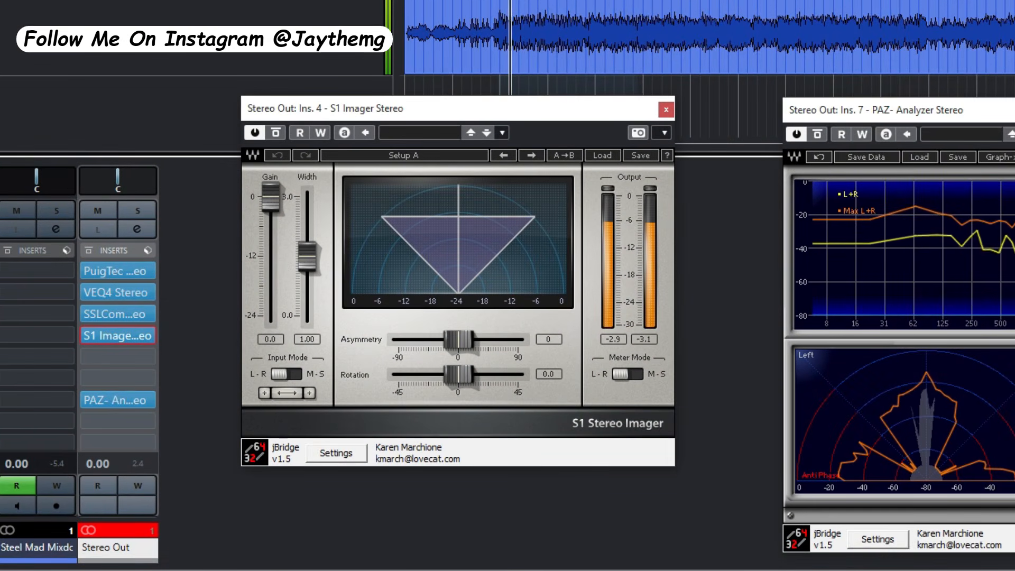
Step: Try S1 Imager widths of 1.16 and 2.50 during loop playback, and return the width to 1.00
left_click_drag(307, 257, 307, 250)
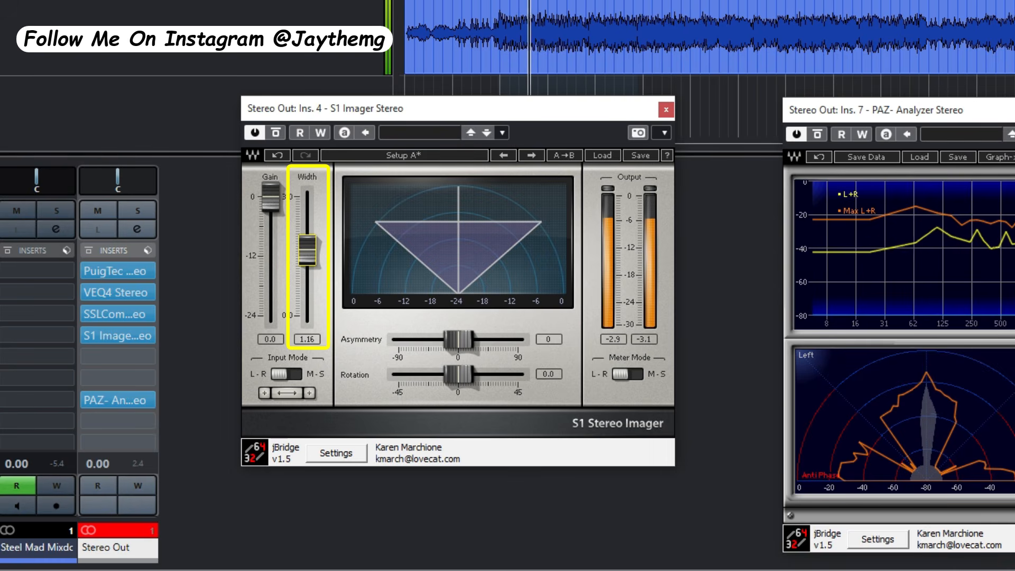
left_click_drag(308, 250, 307, 209)
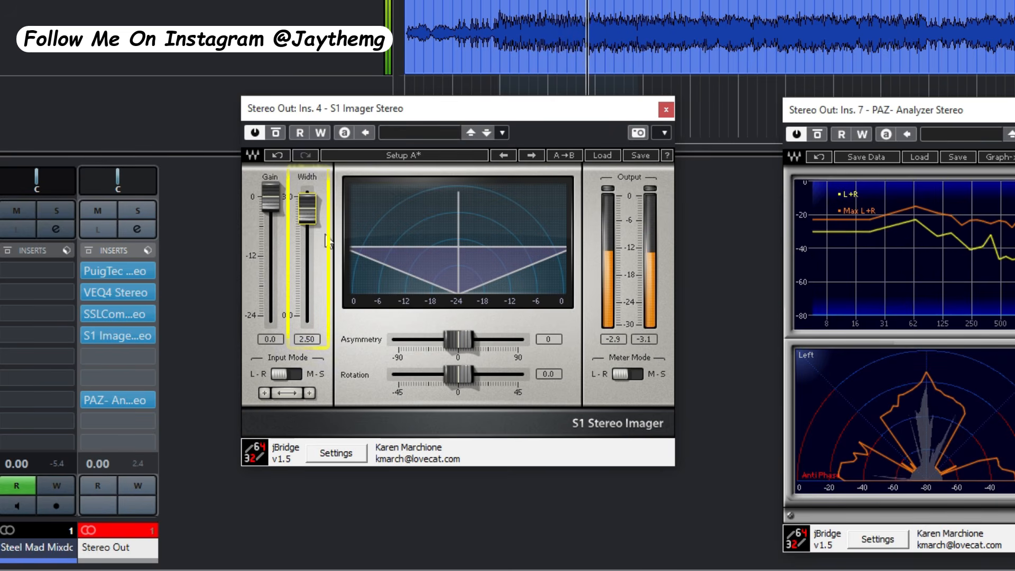
mouse_move(307, 209)
left_mouse_down()
mouse_move(307, 261)
mouse_move(307, 252)
left_mouse_up()
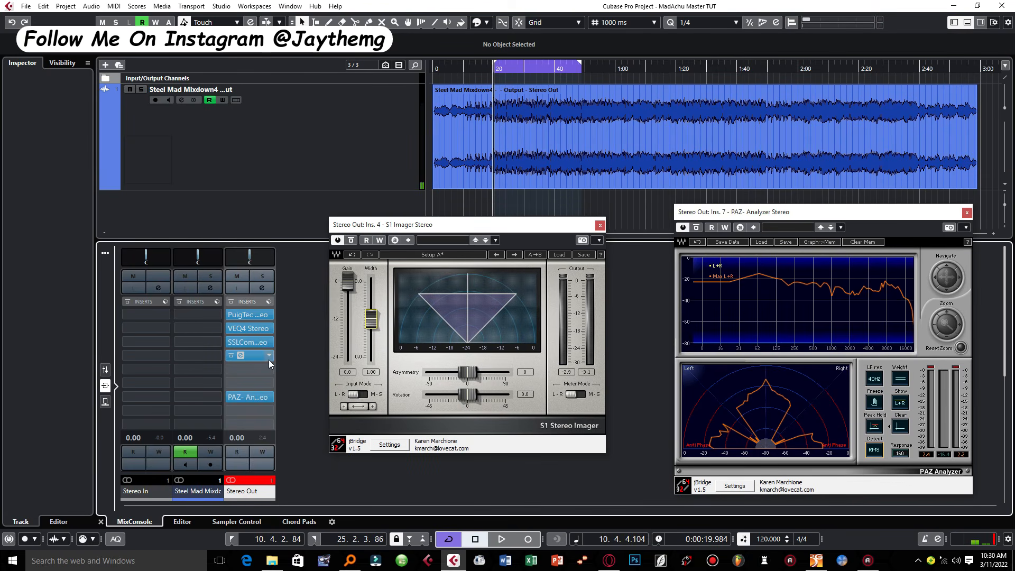
Step: Insert the L2 Stereo limiter in the fifth Stereo Out slot and set its out ceiling to -0.3
left_click(267, 369)
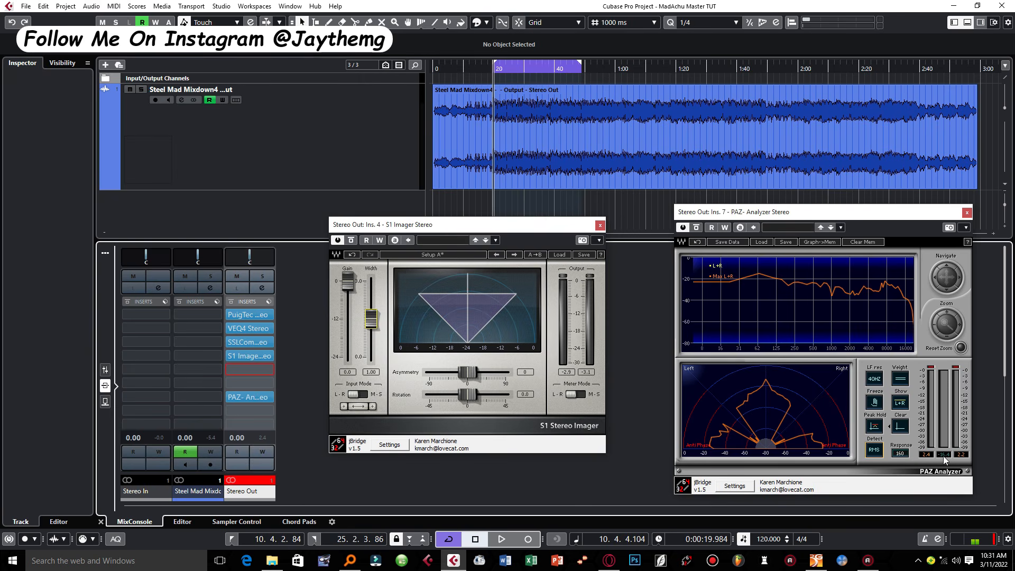
left_click(267, 368)
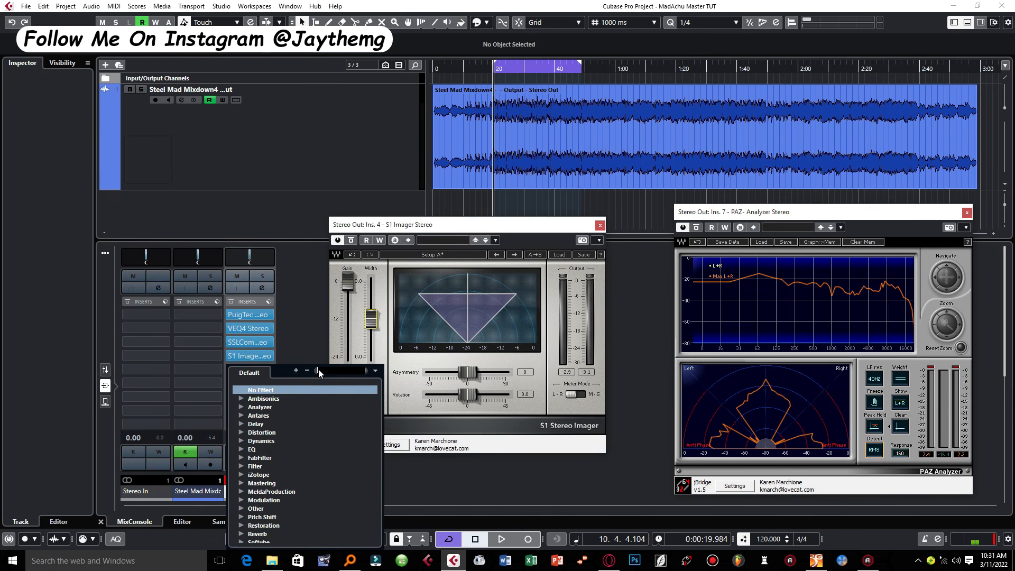
type("l2")
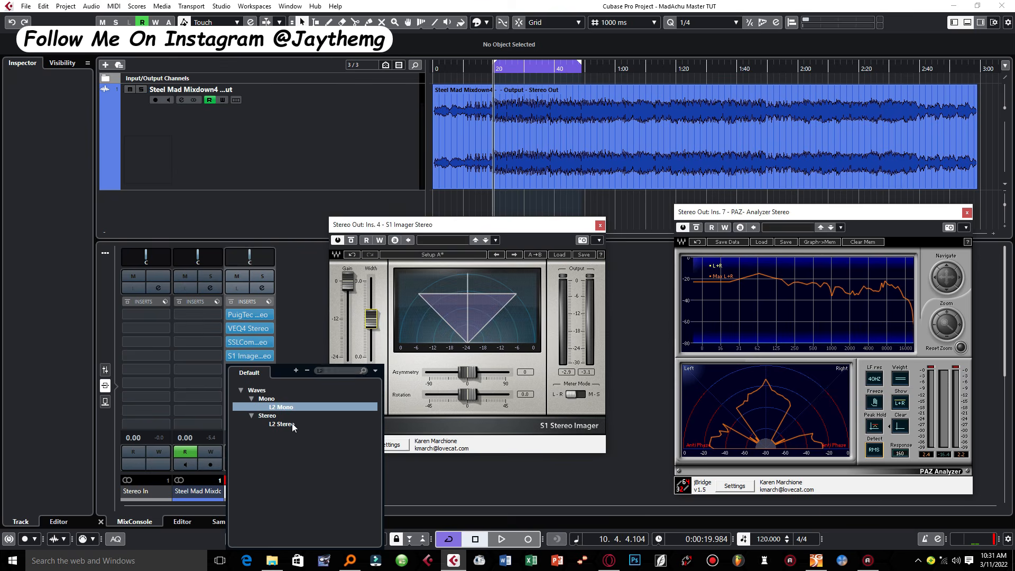
left_click(292, 424)
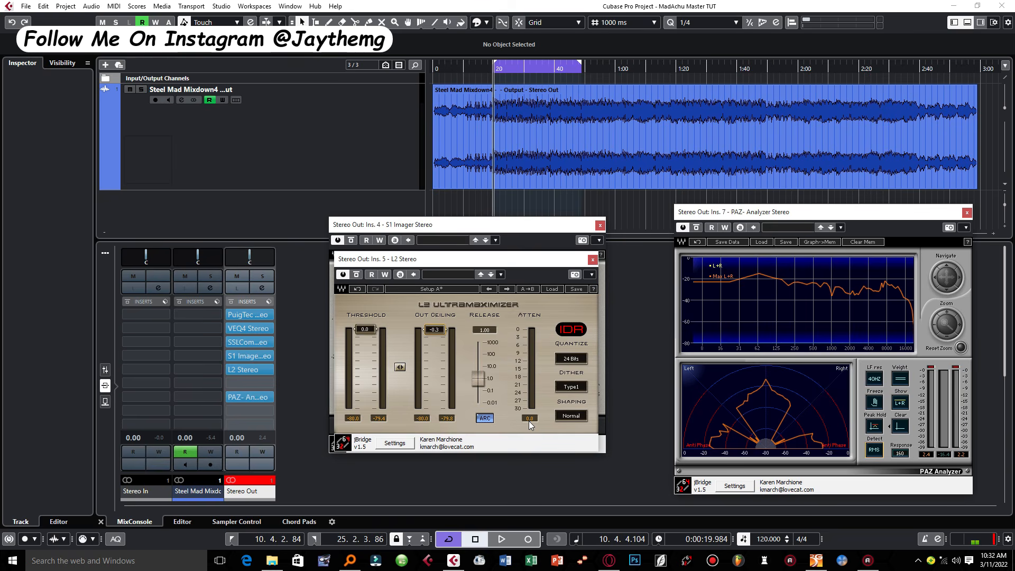
Step: Play the loop while lowering the L2 threshold to -6.3, and close the S1 Imager window
key("space")
left_click_drag(365, 329, 369, 341)
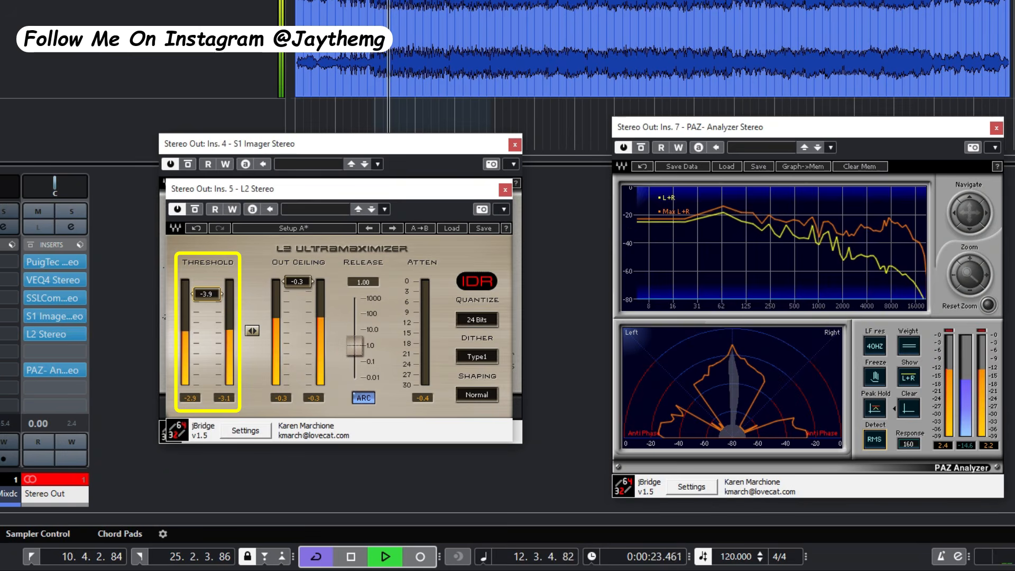
left_click_drag(206, 294, 207, 301)
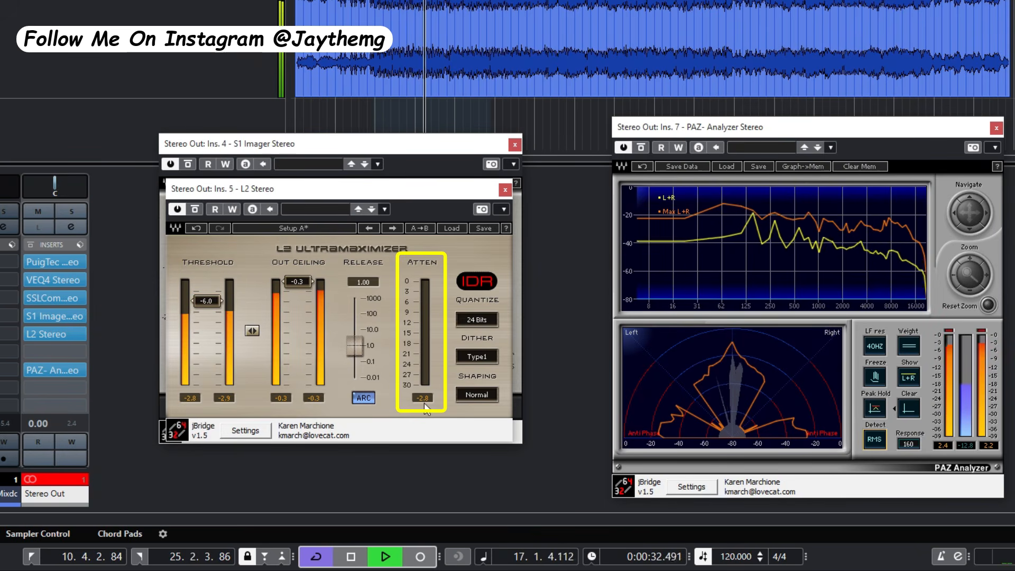
left_click_drag(206, 302, 210, 304)
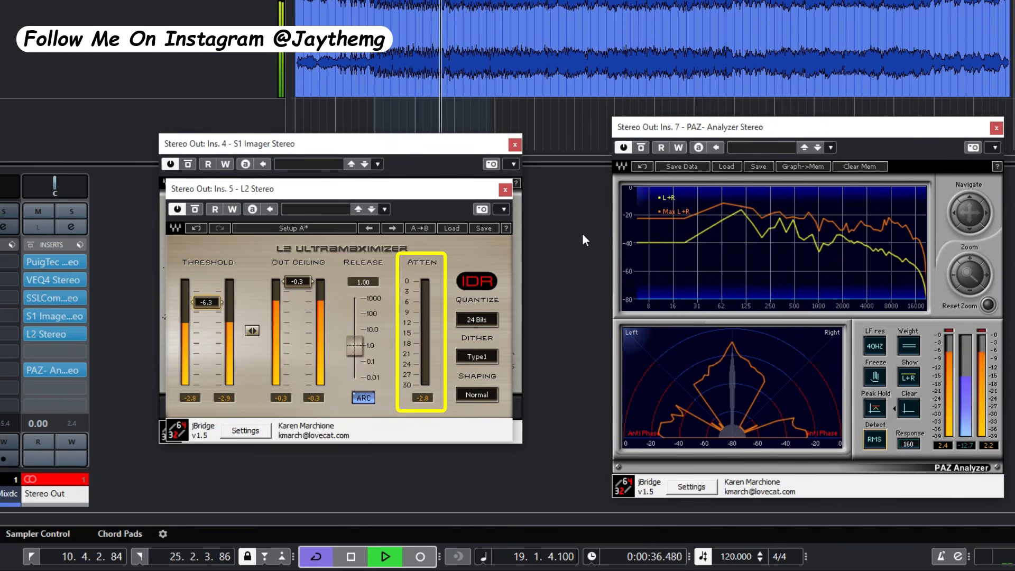
left_click(515, 142)
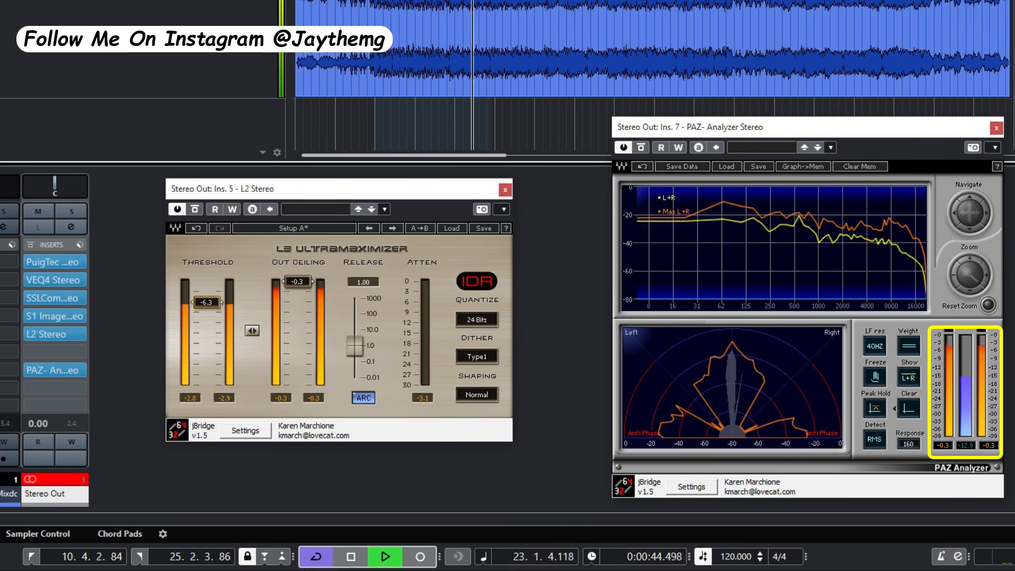
Step: Extend the loop end to about bar 36 and set the L2 threshold to -6.0 during playback, resetting its attenuation reading
left_click_drag(490, 0, 574, 1)
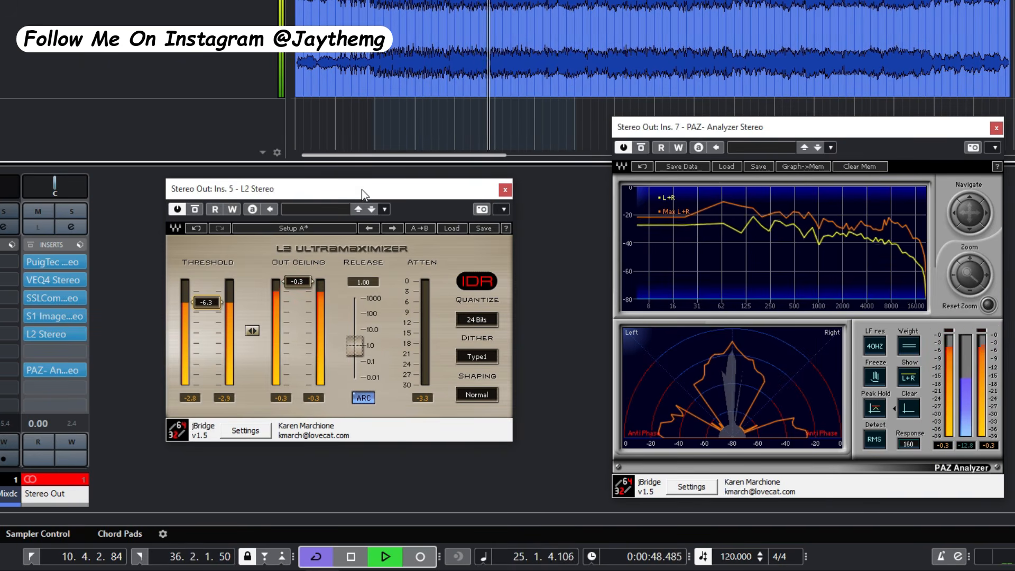
left_click_drag(370, 192, 379, 188)
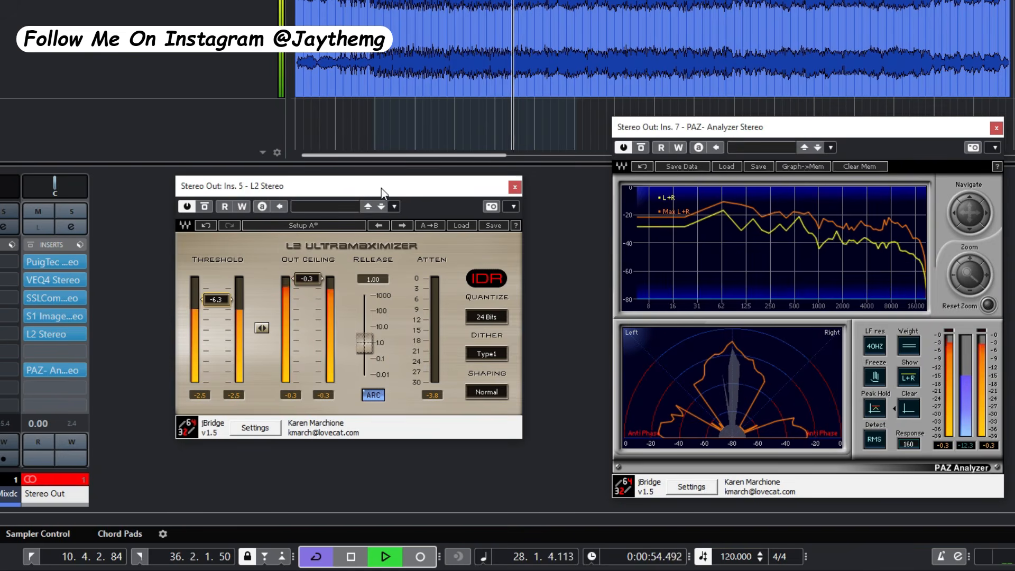
left_click_drag(218, 303, 218, 305)
left_click(434, 396)
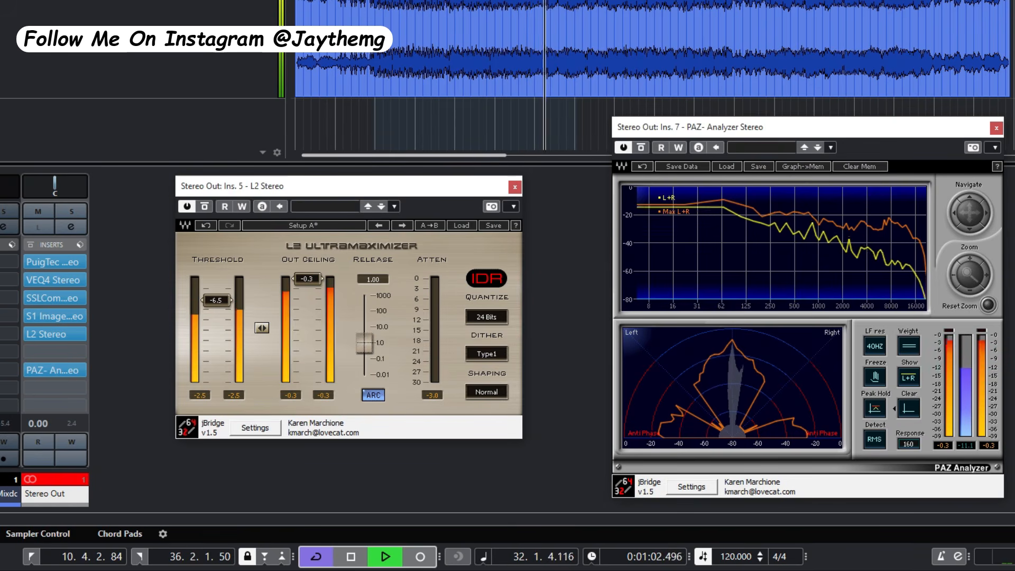
left_click(449, 27)
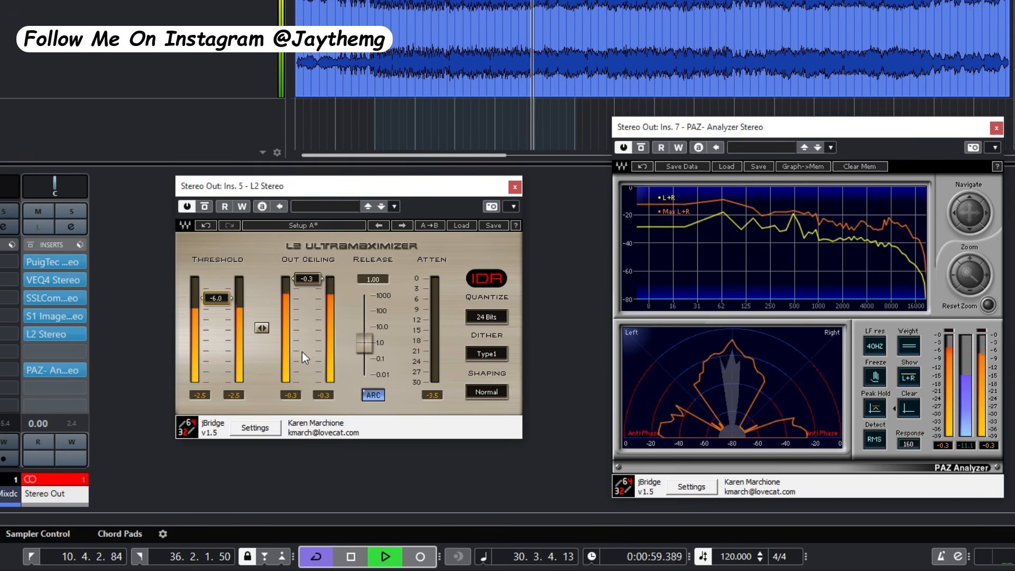
key("space")
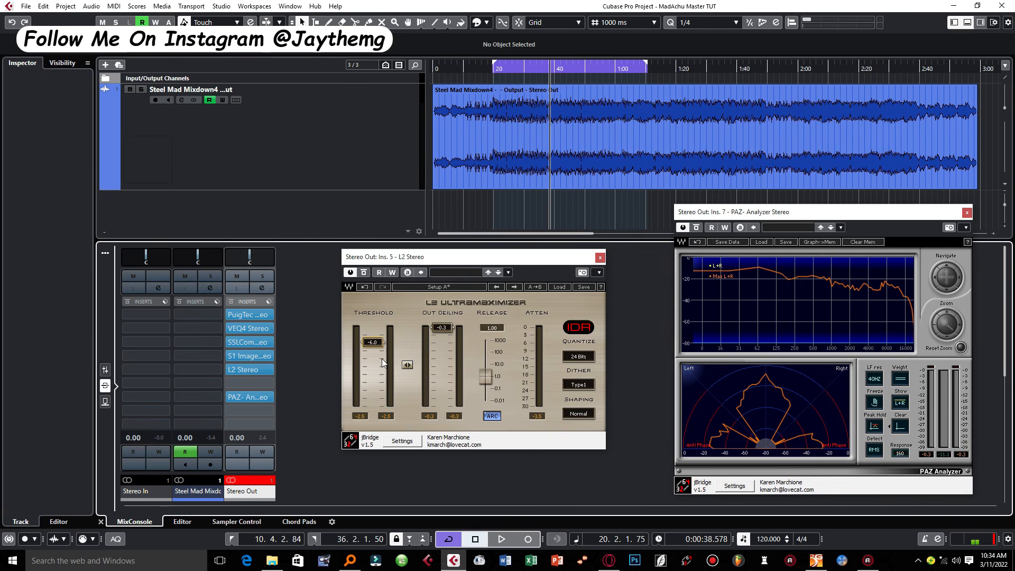
Step: Insert a second L2 Stereo in the sixth slot with an out ceiling of -1.0, and lower its threshold to -3.2 during playback
left_click_drag(475, 262, 489, 258)
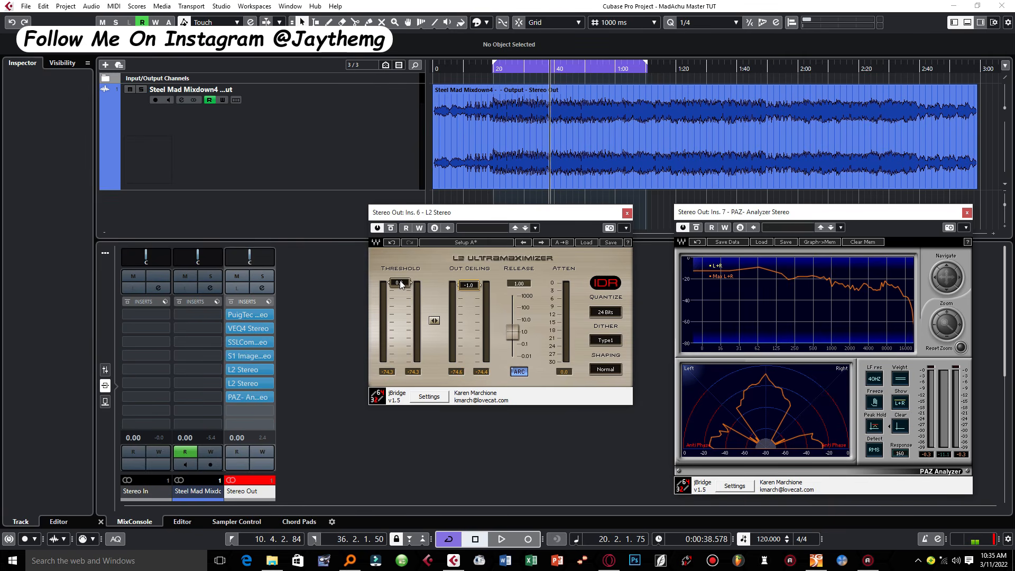
key("space")
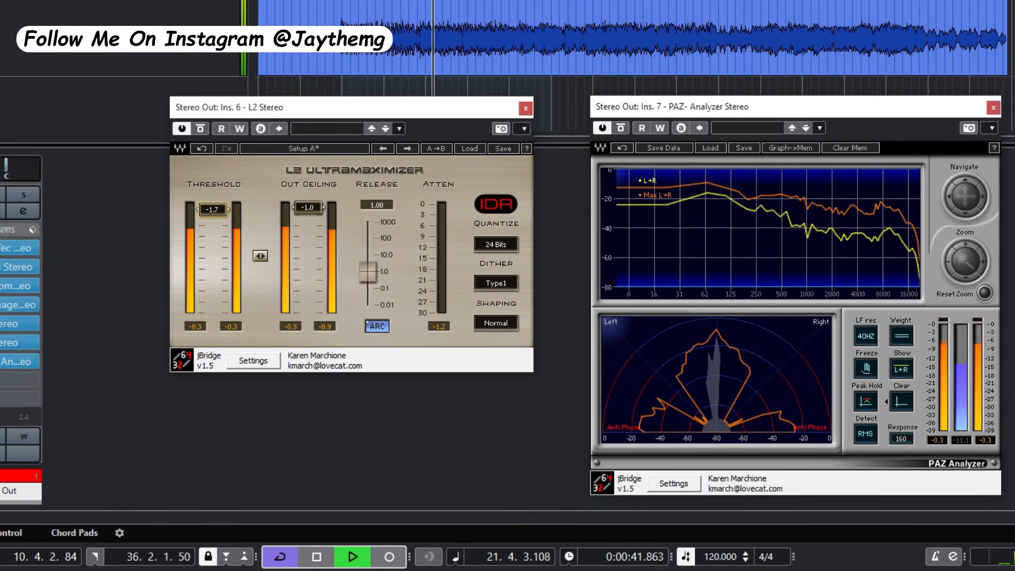
left_click_drag(213, 211, 213, 212)
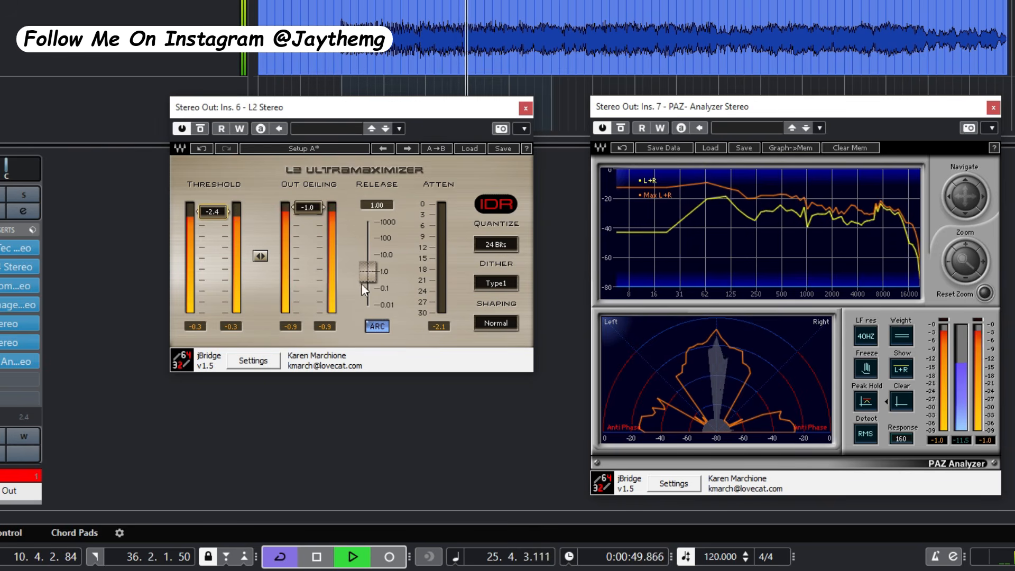
left_click_drag(211, 213, 212, 216)
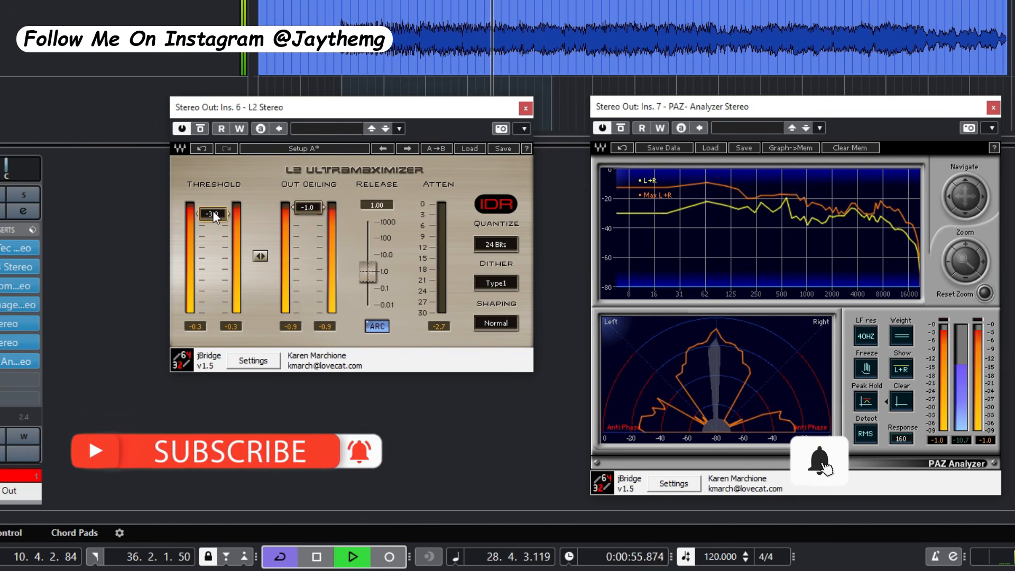
left_click_drag(214, 215, 214, 218)
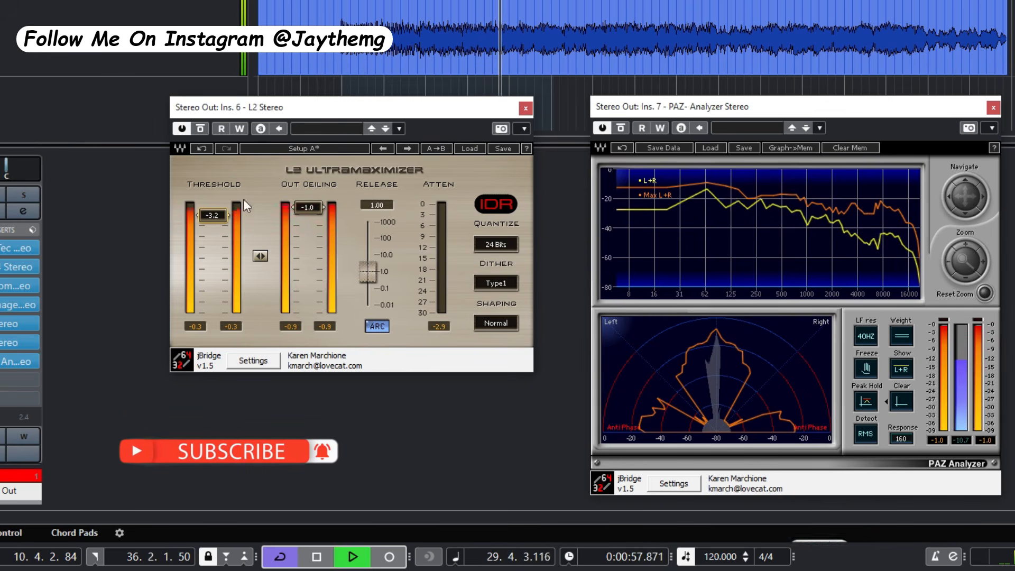
Step: Set the sixth-slot L2's threshold to -4.0 and rearrange the PAZ Analyzer and fifth-slot L2 windows
left_click_drag(770, 106, 743, 58)
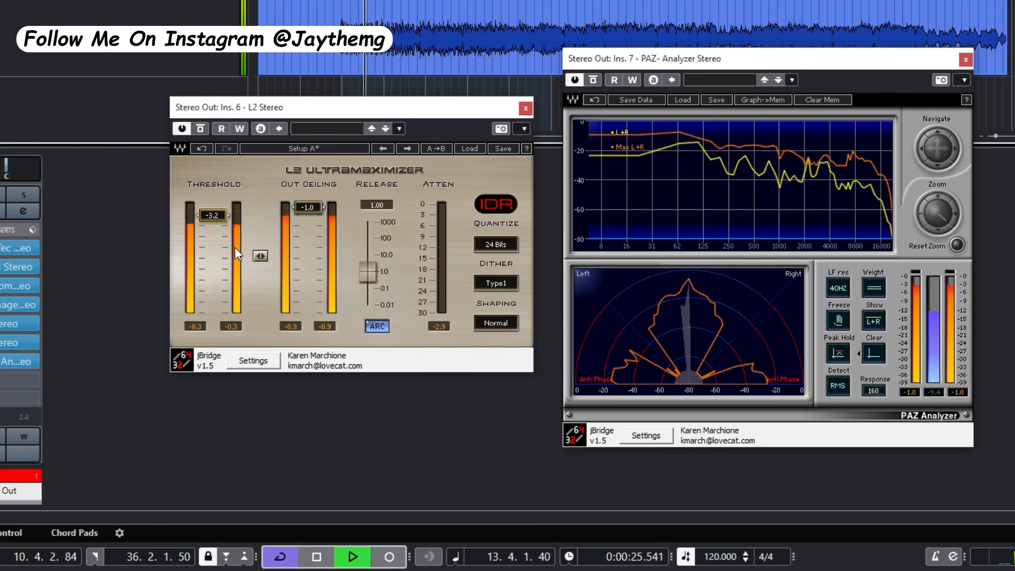
left_click_drag(213, 216, 213, 217)
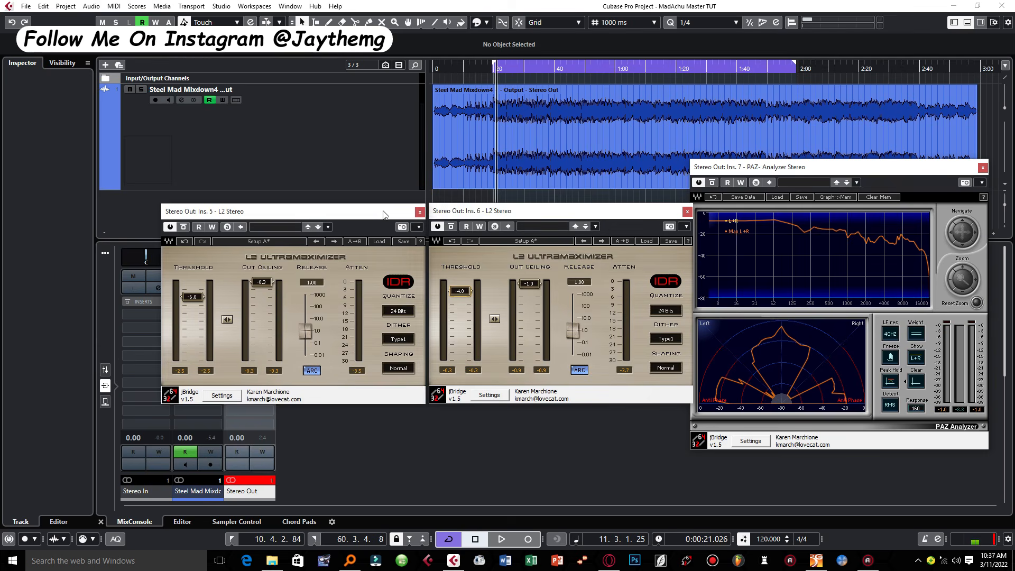
left_click_drag(264, 208, 465, 165)
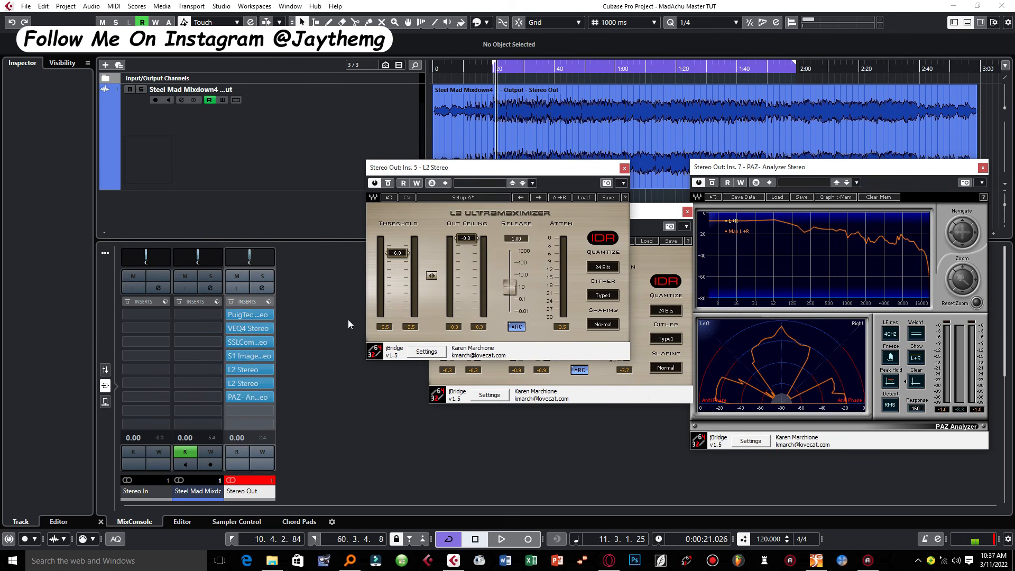